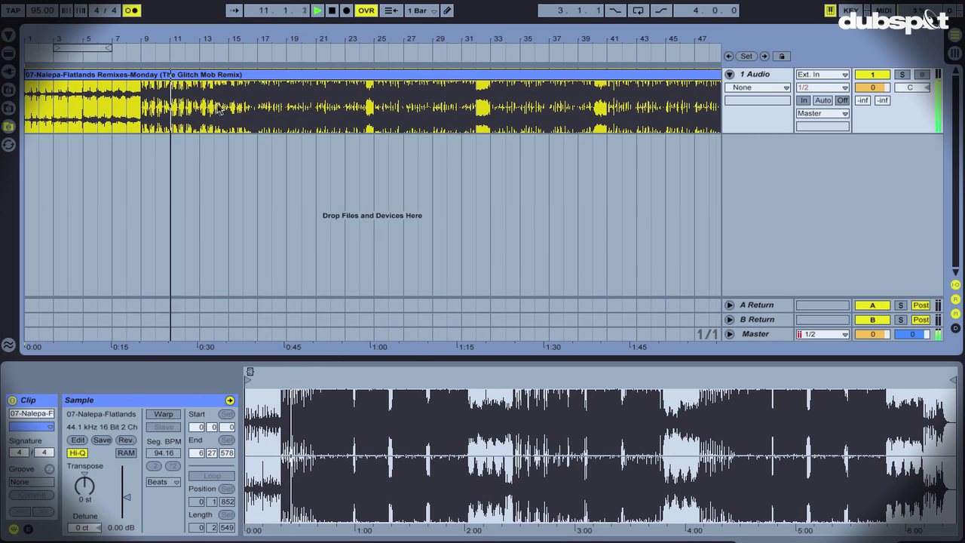
# Split bars 17–21 of the remix into their own clip.
pyautogui.moveTo(261, 110); pyautogui.dragTo(316, 112)
pyautogui.press('space')
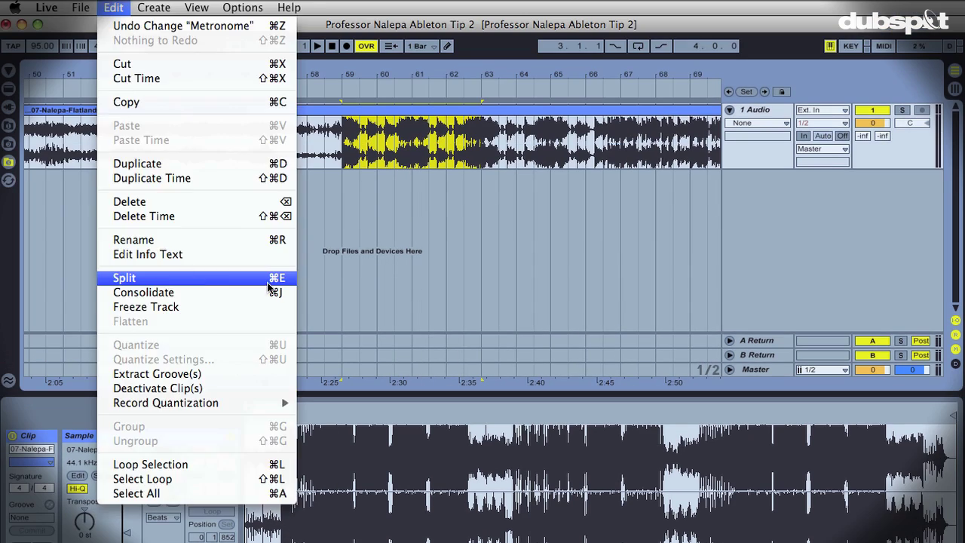
pyautogui.click(269, 279)
# Slice the split clip to a new MIDI track with one slice per 1/4 note.
pyautogui.rightClick(408, 77)
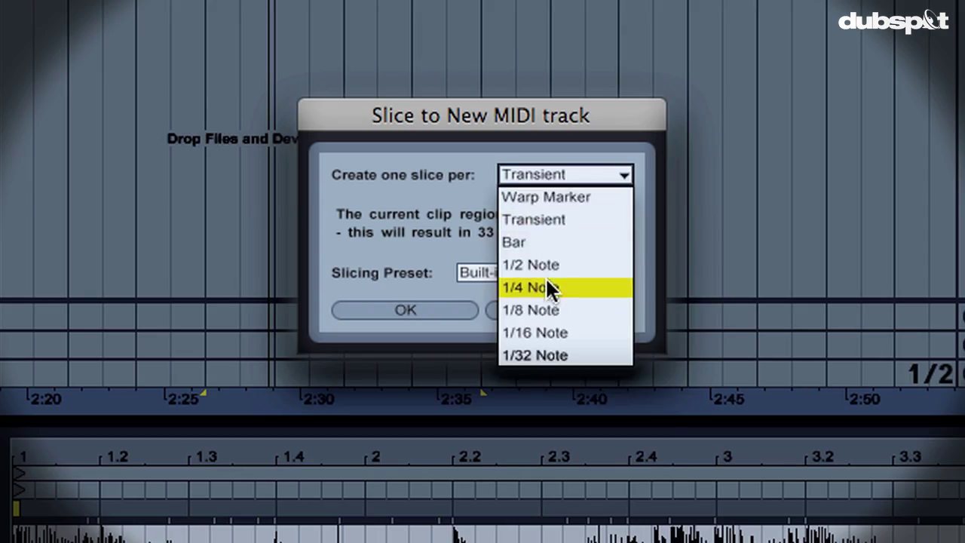
pyautogui.click(546, 287)
pyautogui.click(543, 274)
pyautogui.click(573, 494)
pyautogui.click(395, 308)
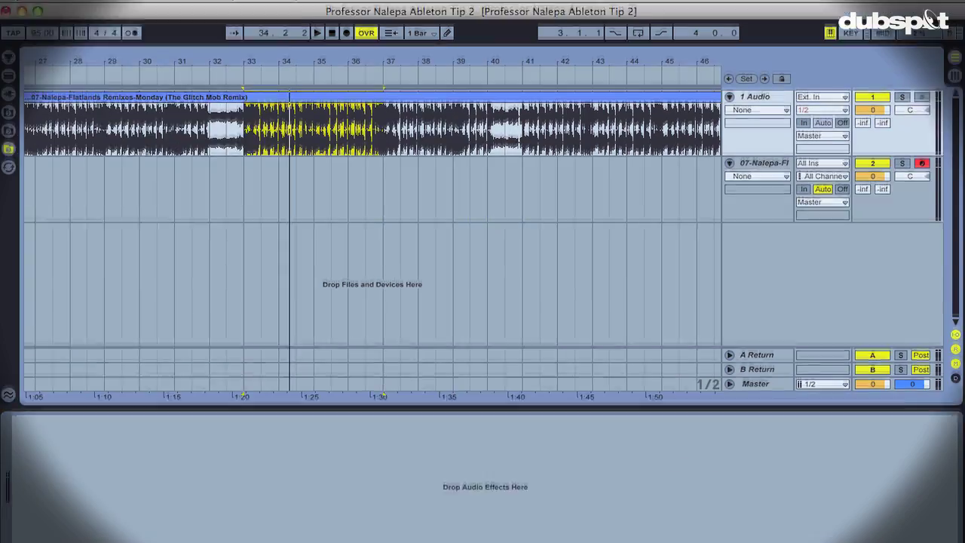
# Slice another section clip to a new MIDI track and load the Velocity effect.
pyautogui.rightClick(320, 75)
pyautogui.click(424, 193)
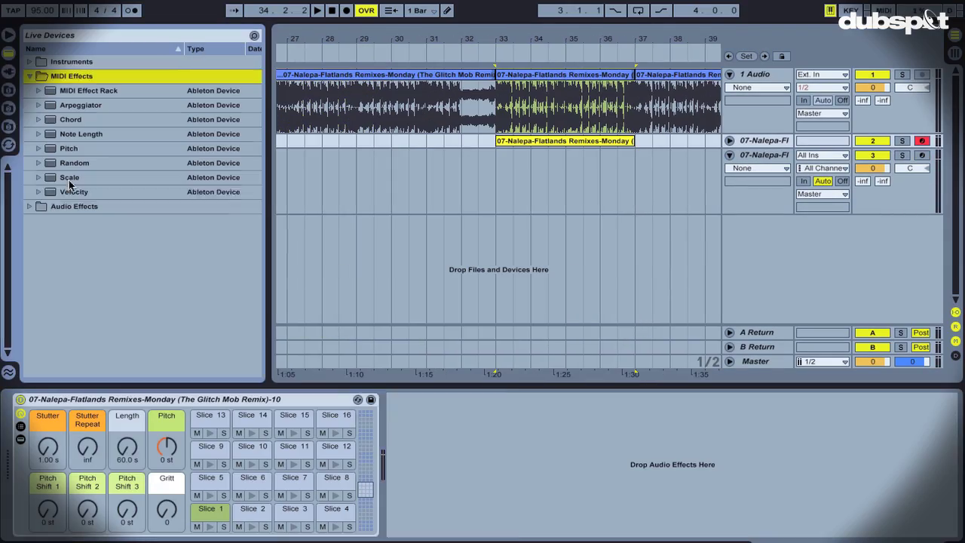
pyautogui.doubleClick(74, 191)
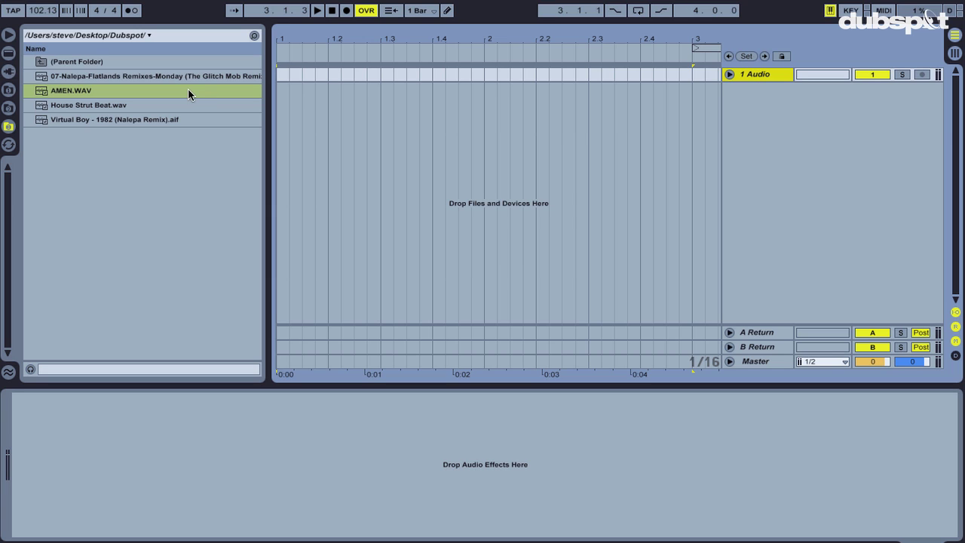
# Drop the Glitch Mob remix file onto the unfolded 1 Audio track and open its clip details.
pyautogui.click(730, 75)
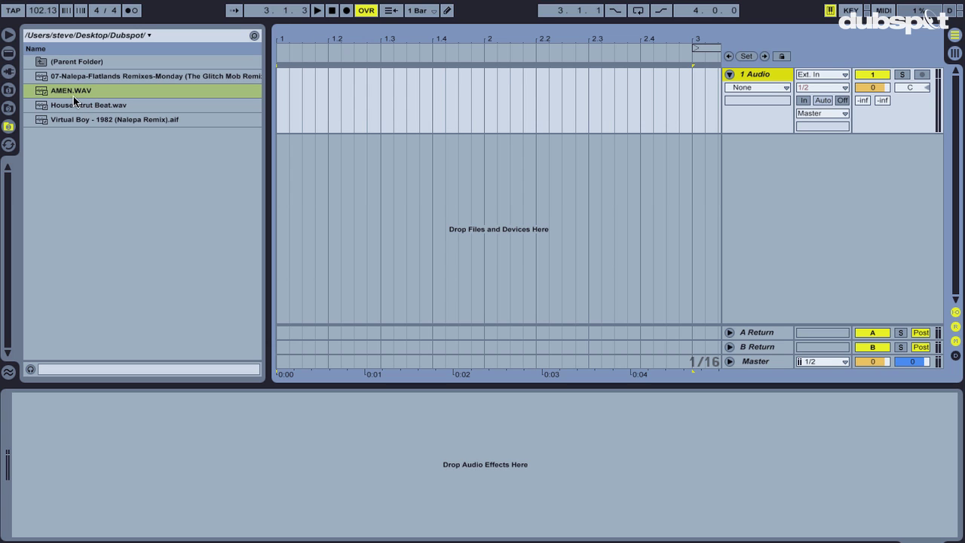
pyautogui.moveTo(62, 77); pyautogui.dragTo(279, 94)
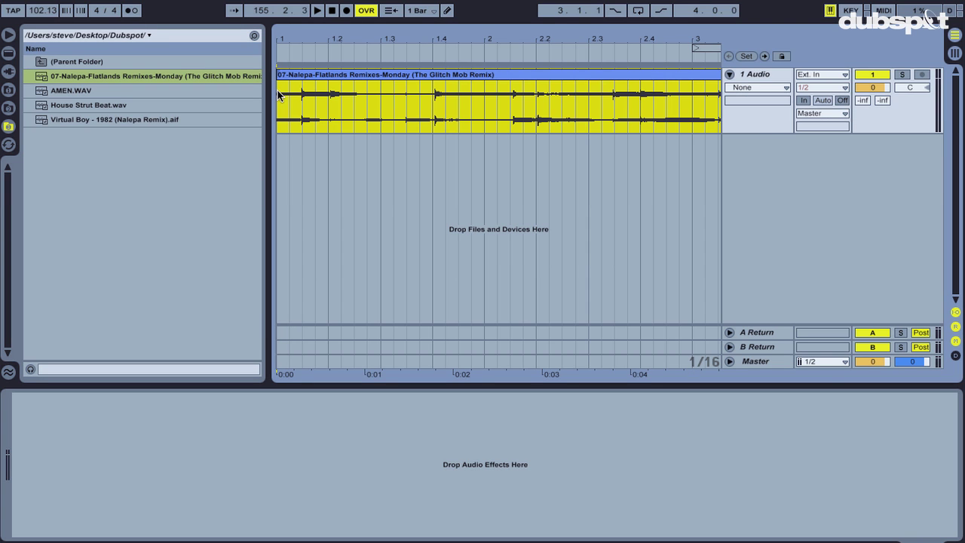
pyautogui.doubleClick(325, 76)
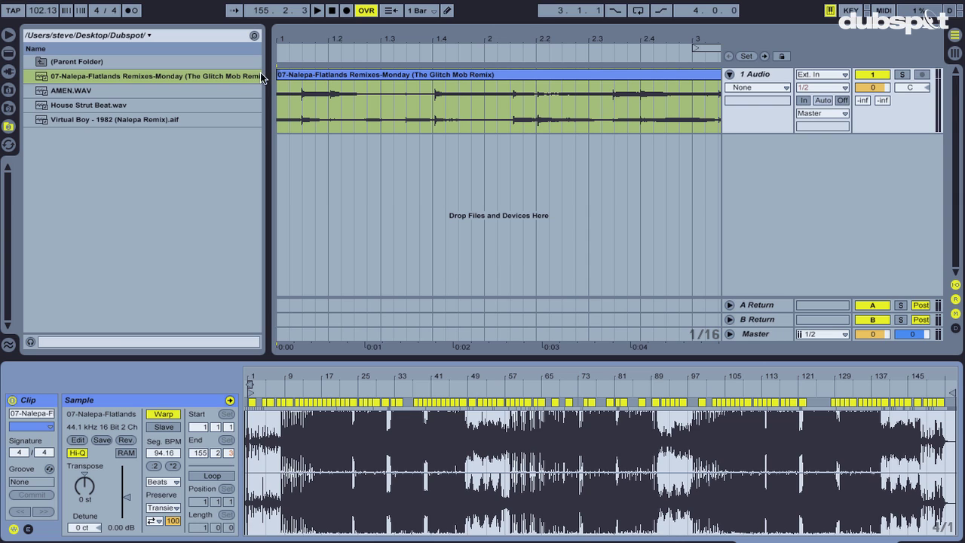
pyautogui.click(344, 75)
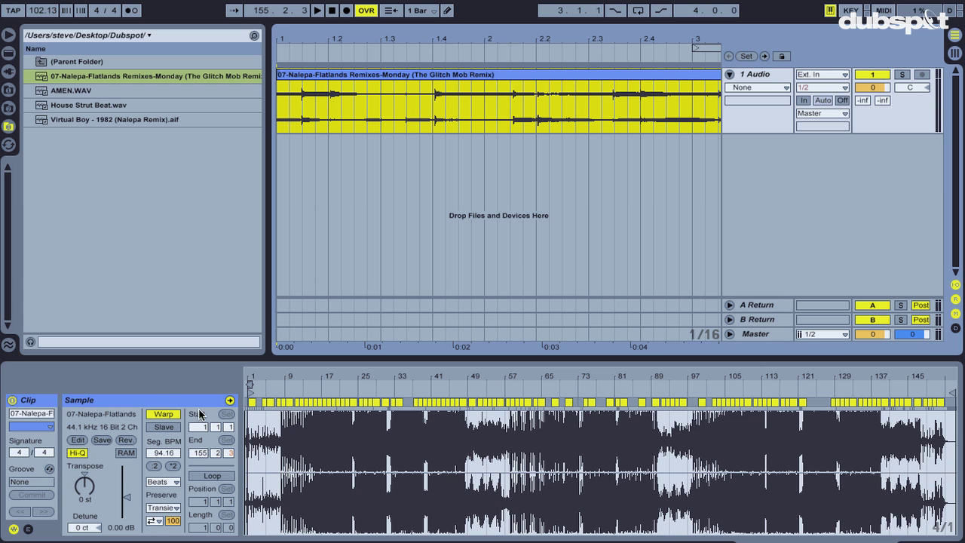
# Switch off Warp on the remix clip and drag its Start marker back to 0.0.0.
pyautogui.click(163, 414)
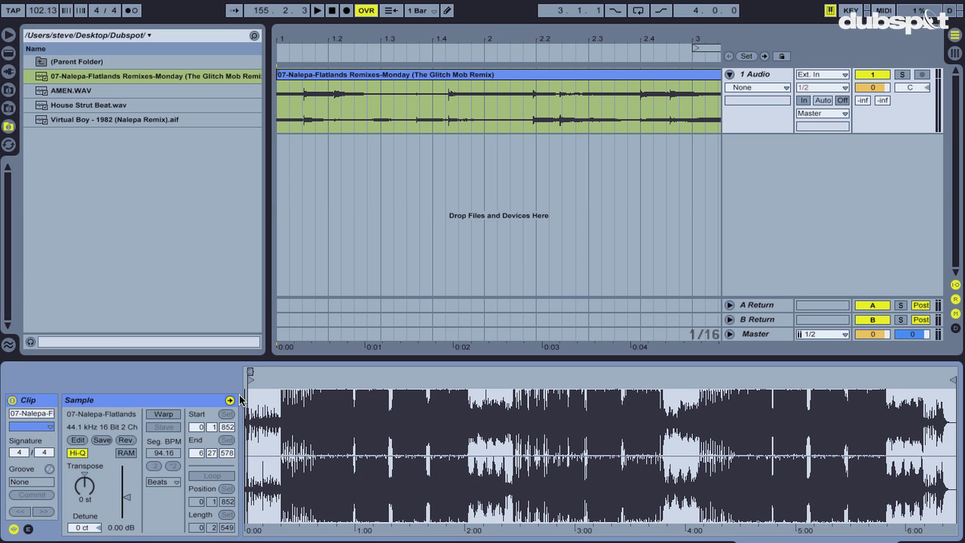
pyautogui.moveTo(252, 379); pyautogui.dragTo(230, 381)
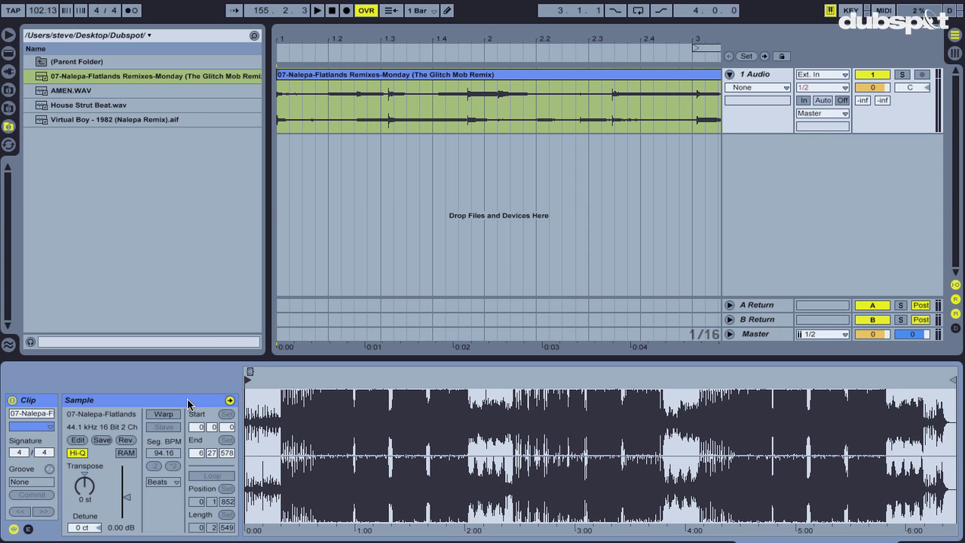
# Move the sample start past the opening silence and set the song tempo to 95 BPM.
pyautogui.moveTo(249, 380)
pyautogui.mouseDown()
pyautogui.moveTo(276, 381)
pyautogui.moveTo(169, 375)
pyautogui.mouseUp()
pyautogui.click(38, 12)
pyautogui.write('95')
pyautogui.press('Return')
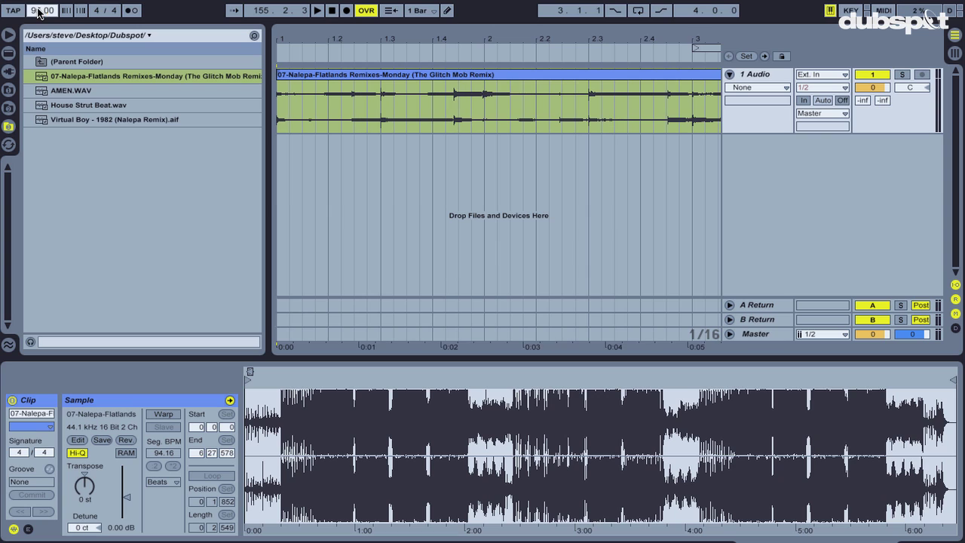
# Play the remix with the metronome on, zoomed in around the bar 9 downbeat.
pyautogui.click(306, 75)
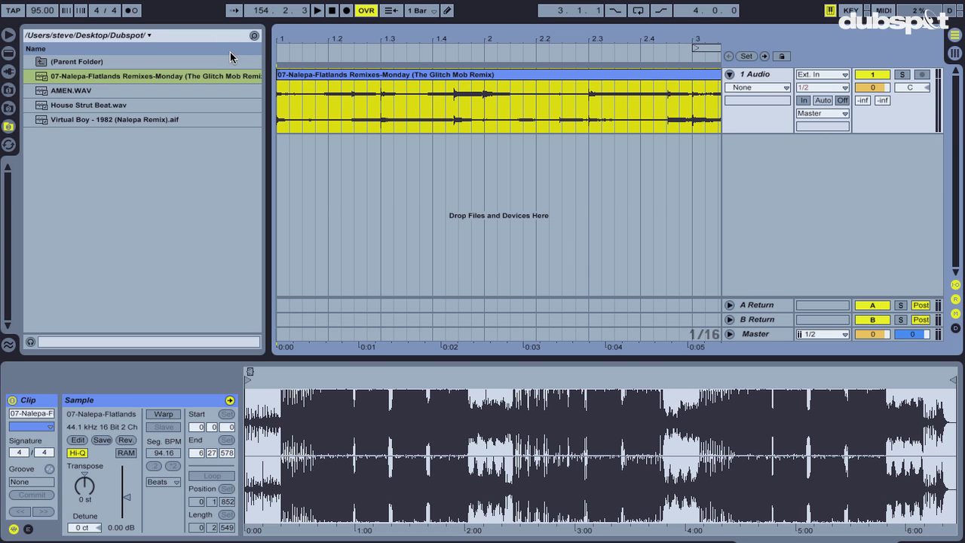
pyautogui.click(131, 10)
pyautogui.moveTo(281, 39); pyautogui.dragTo(365, 52)
pyautogui.press('space')
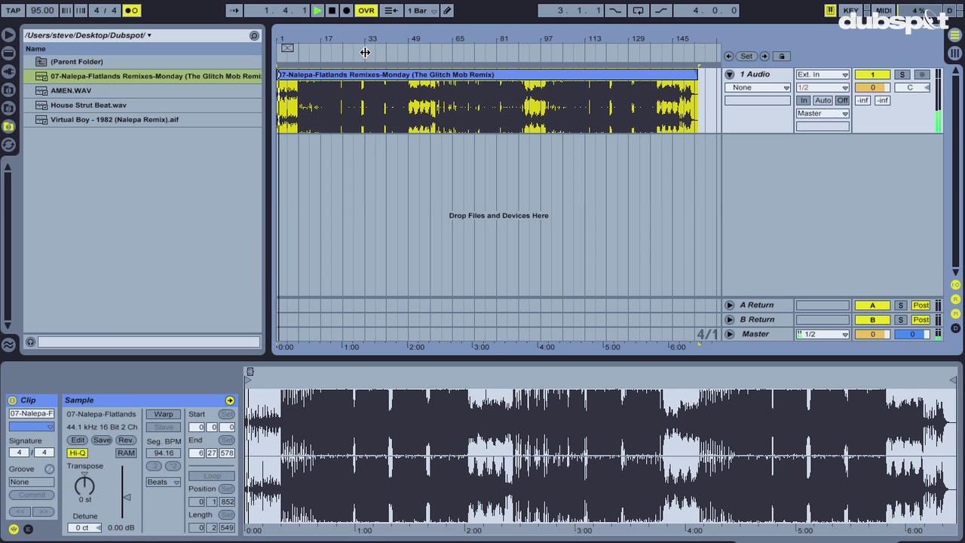
pyautogui.moveTo(298, 33)
pyautogui.mouseDown()
pyautogui.moveTo(300, 45)
pyautogui.moveTo(298, 33)
pyautogui.mouseUp()
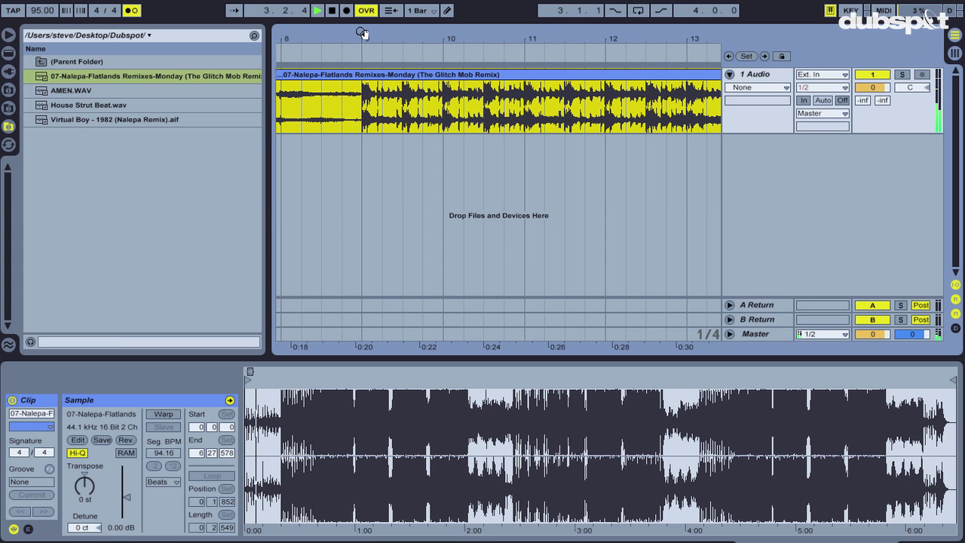
pyautogui.moveTo(362, 33); pyautogui.dragTo(362, 41)
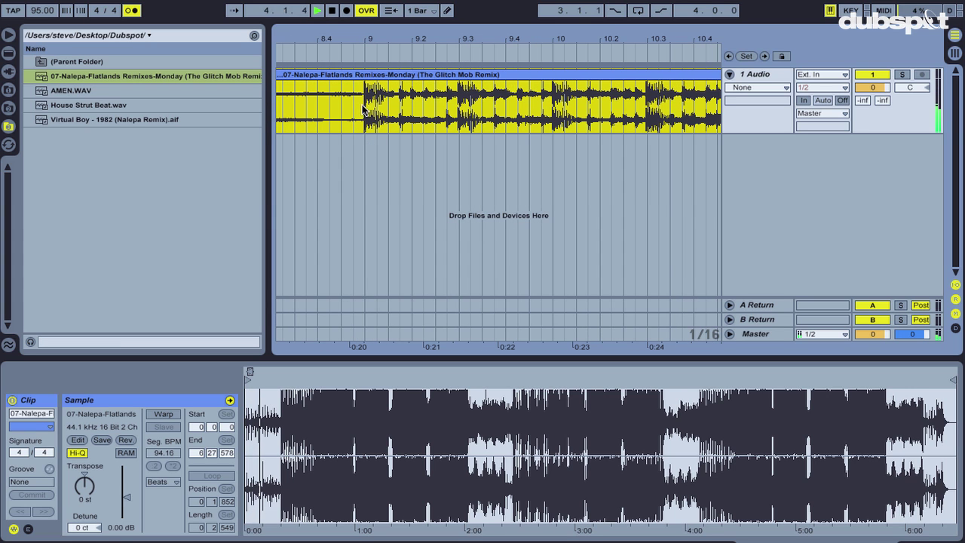
pyautogui.click(4, 36)
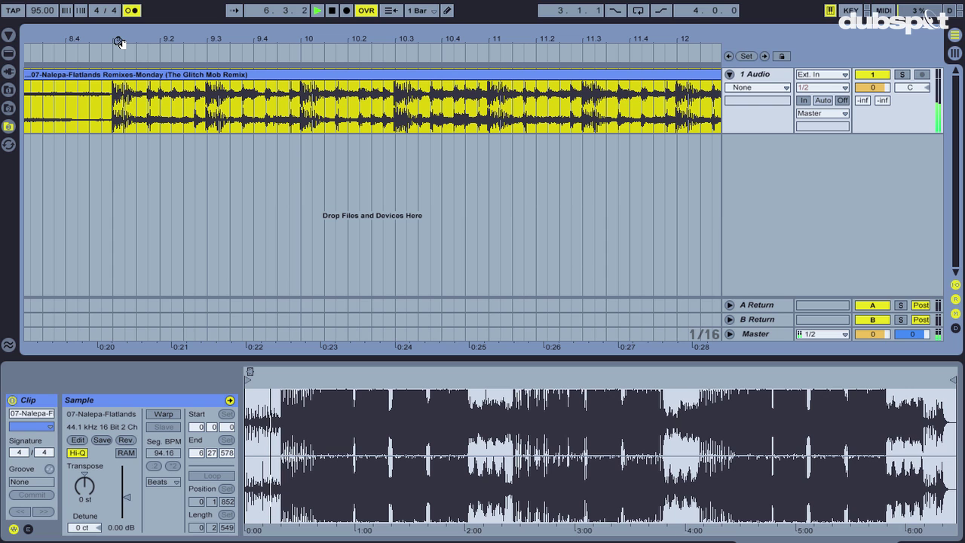
pyautogui.moveTo(118, 42); pyautogui.dragTo(143, 42)
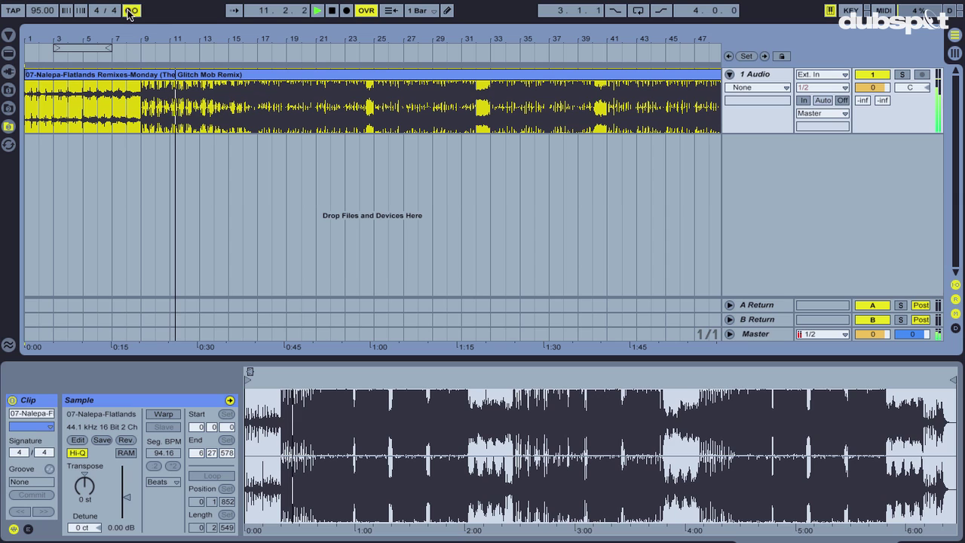
# Turn off the metronome, play bars 17 to 21, then scroll right toward bars 27–71.
pyautogui.click(132, 11)
pyautogui.press('space')
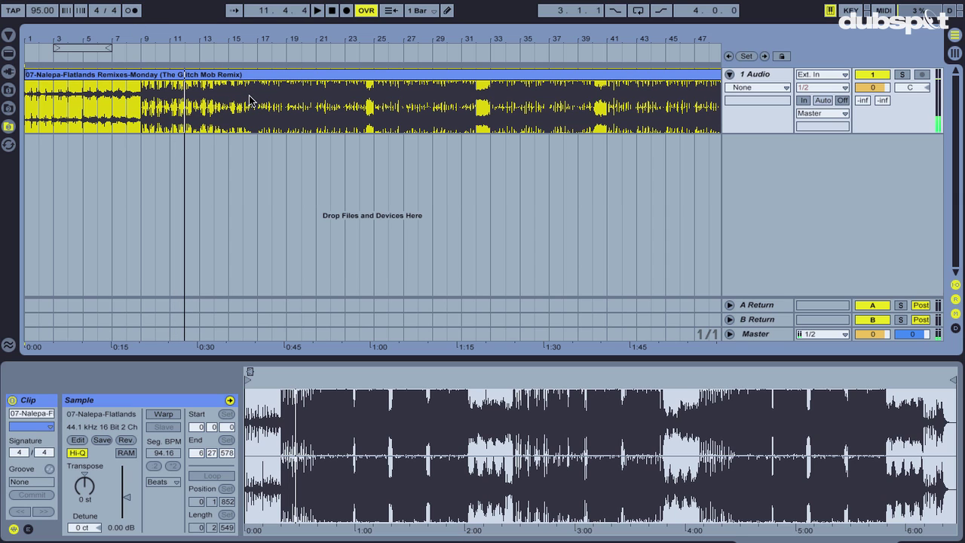
pyautogui.click(266, 114)
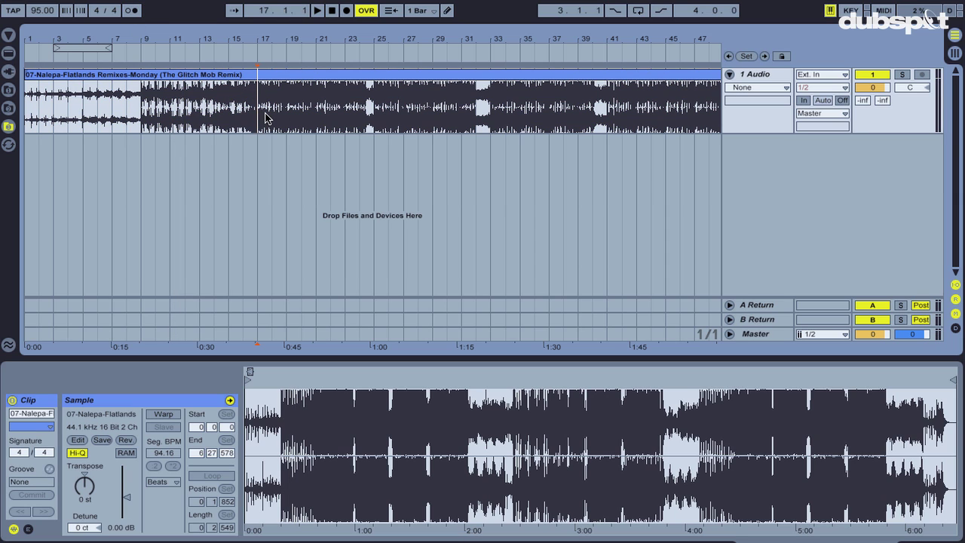
pyautogui.press('space')
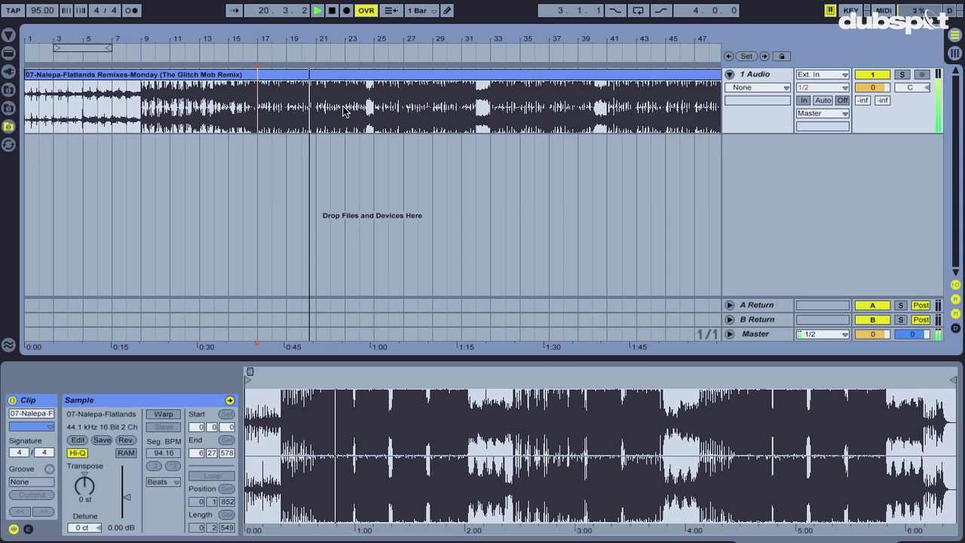
pyautogui.press('space')
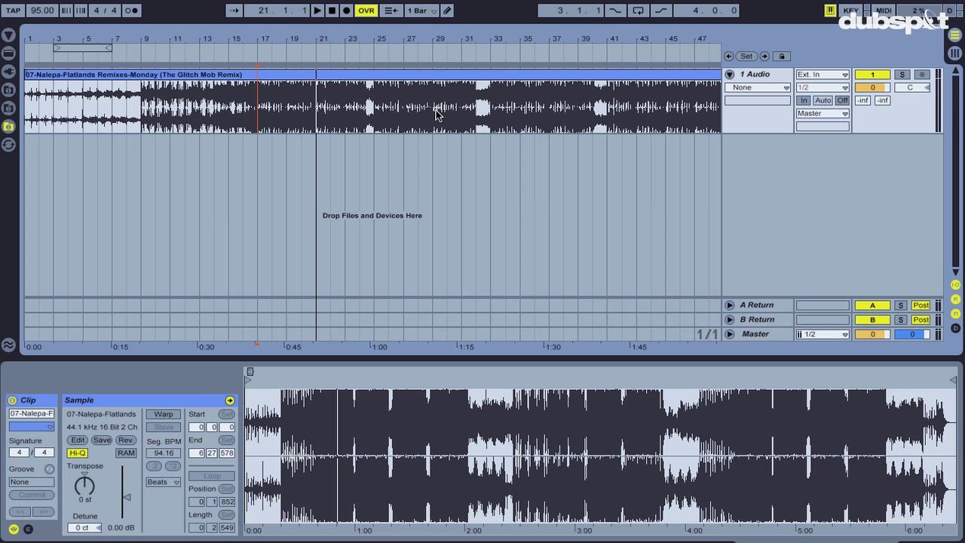
pyautogui.hscroll(10, 560, 127)
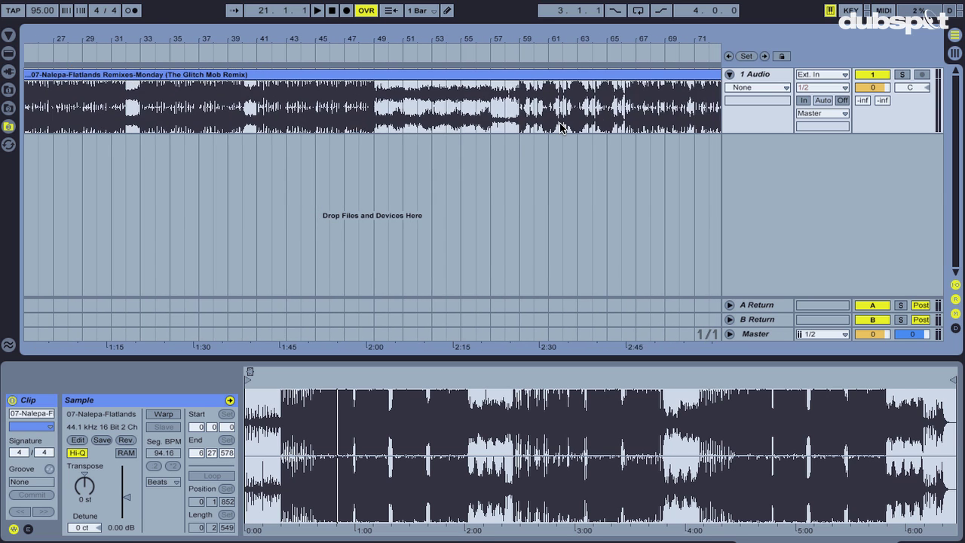
# Audition from bar 59 and select exactly the four bars from 59 to 63.
pyautogui.click(383, 114)
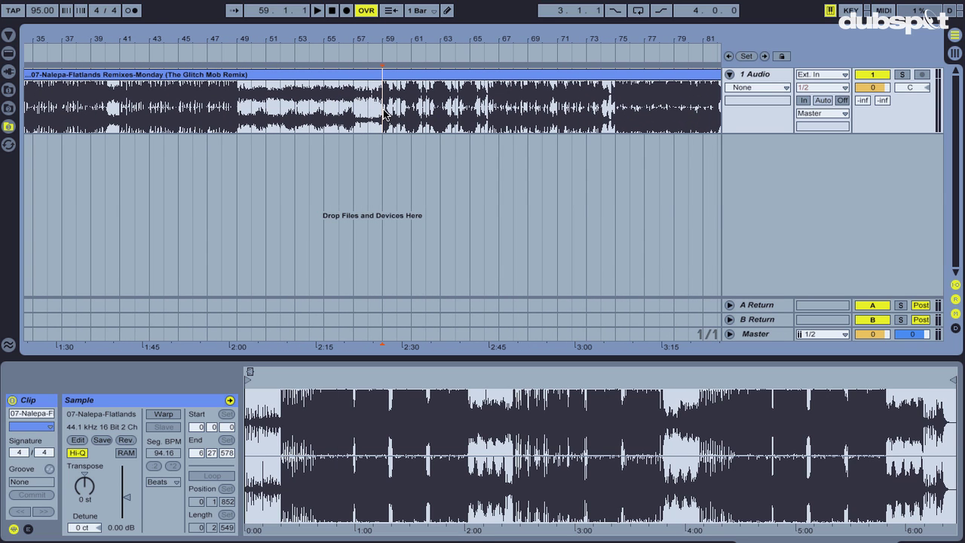
pyautogui.press('space')
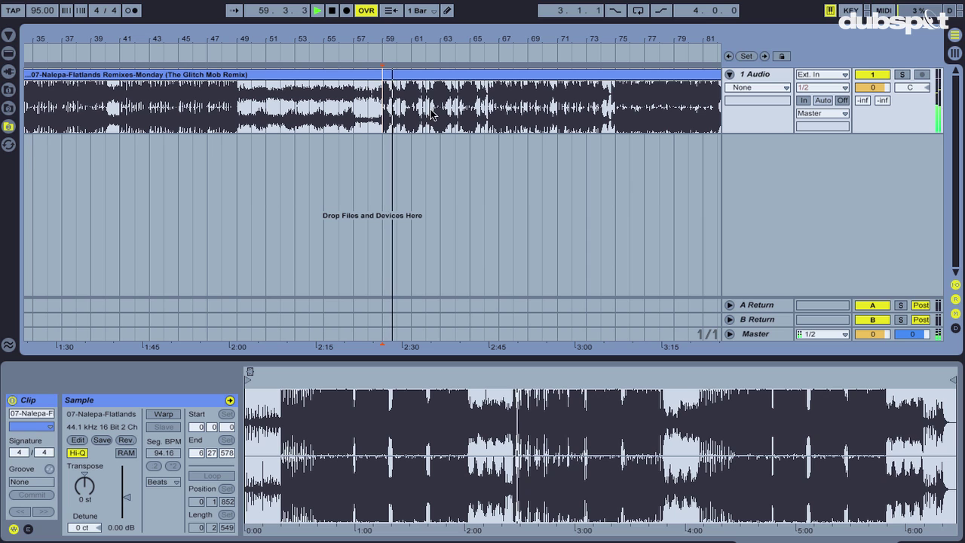
pyautogui.moveTo(385, 114); pyautogui.dragTo(444, 111)
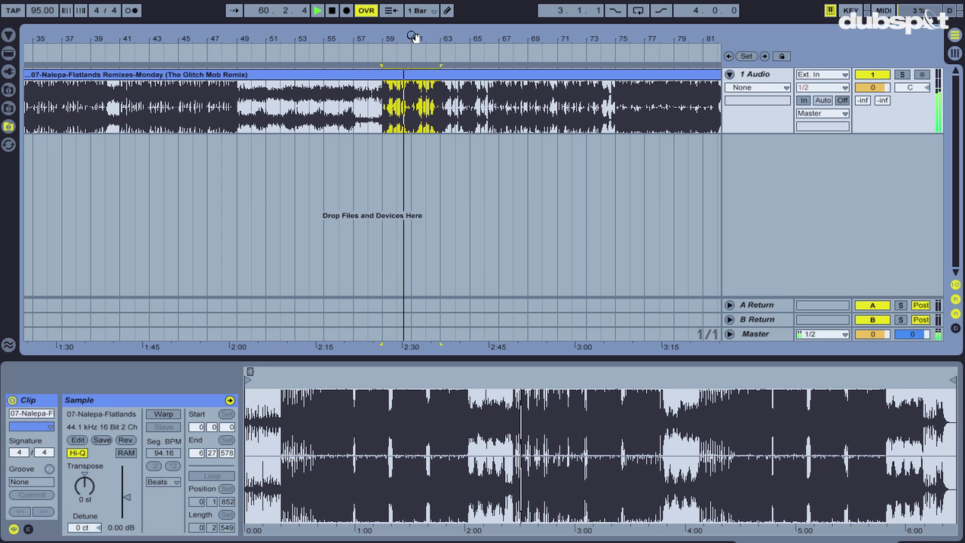
pyautogui.moveTo(416, 41); pyautogui.dragTo(414, 37)
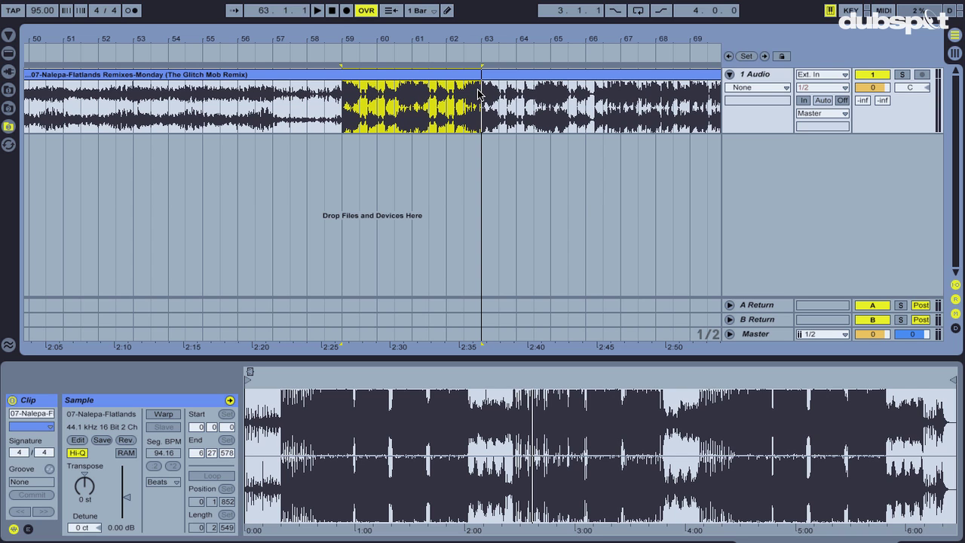
pyautogui.moveTo(481, 94); pyautogui.dragTo(349, 100)
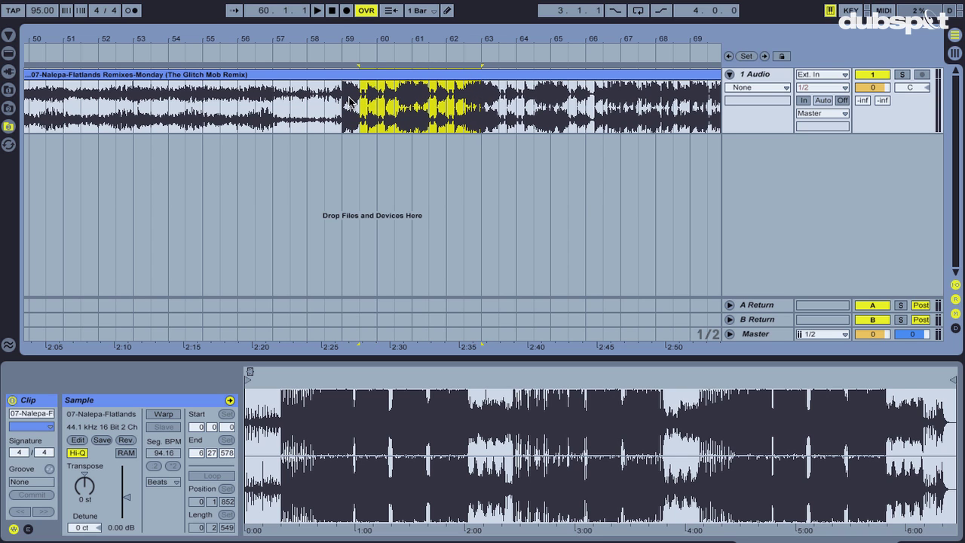
pyautogui.press('super+shift+f')
# Split the remix clip at the edges of the bar 59–63 selection.
pyautogui.click(113, 8)
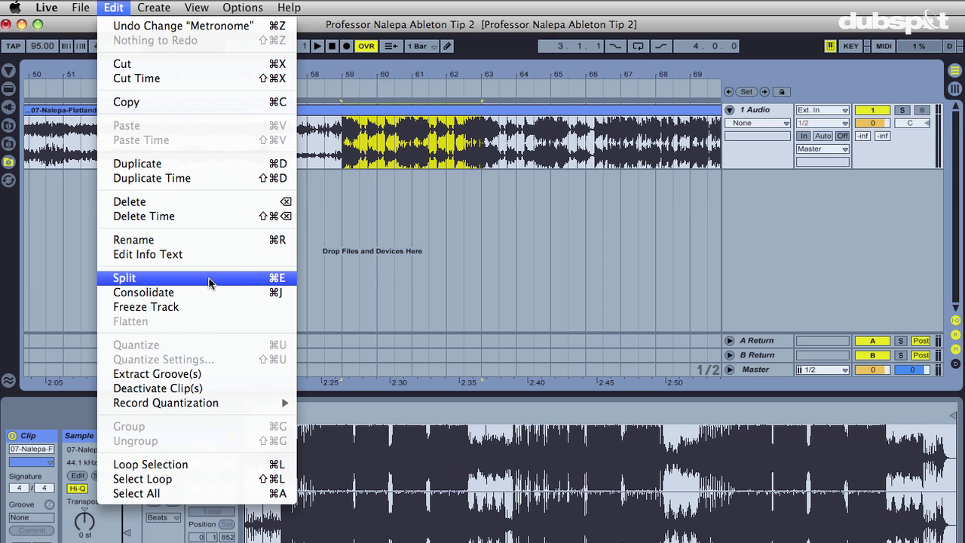
pyautogui.click(286, 279)
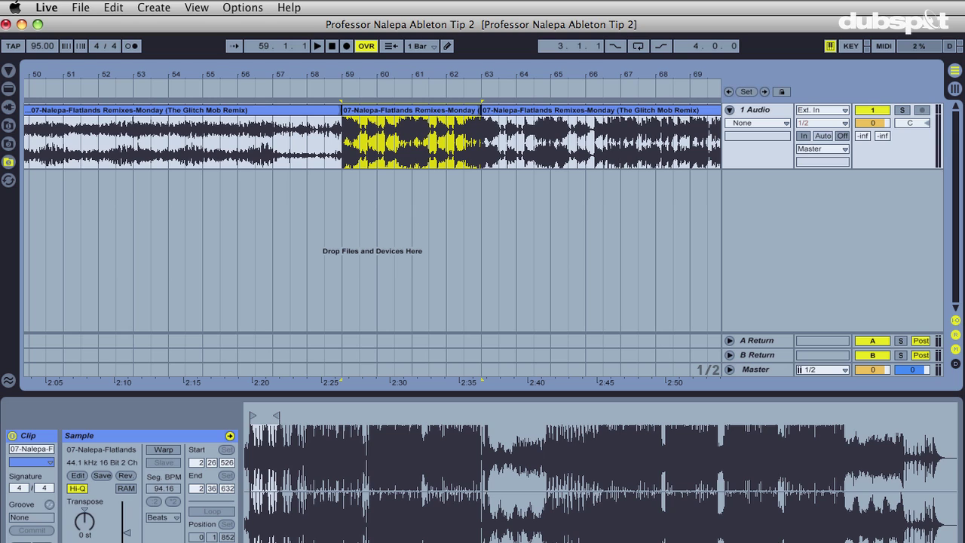
pyautogui.click(113, 8)
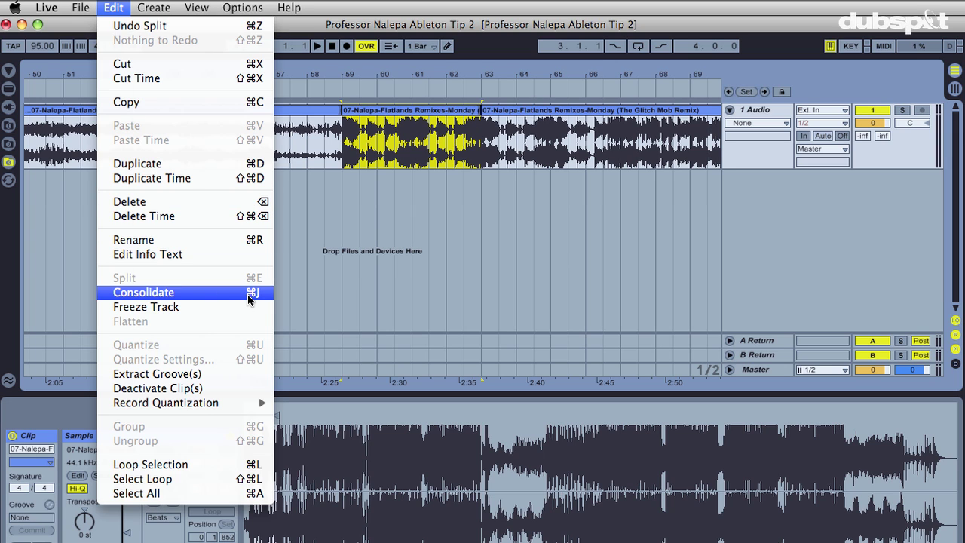
pyautogui.click(409, 114)
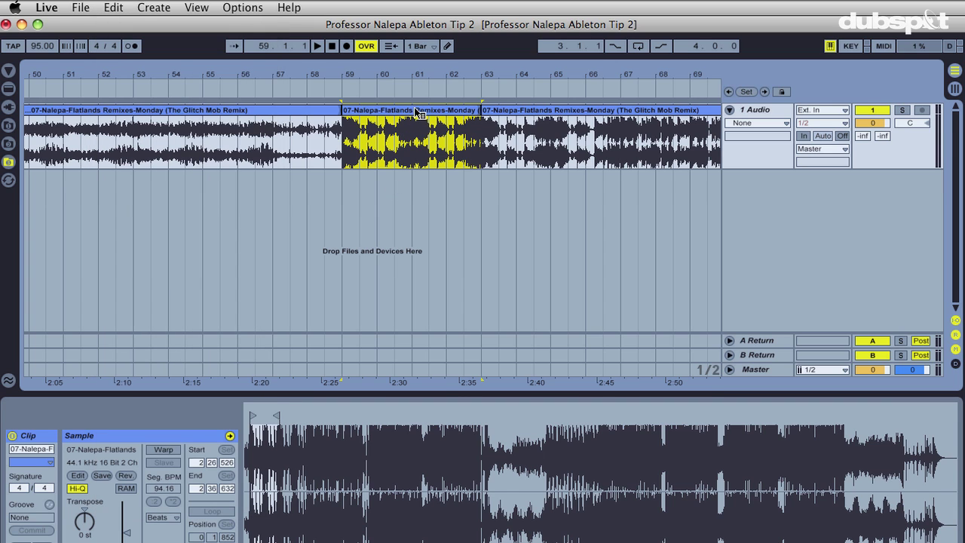
# Consolidate the middle clip into a new four-bar audio clip and audition it.
pyautogui.rightClick(417, 111)
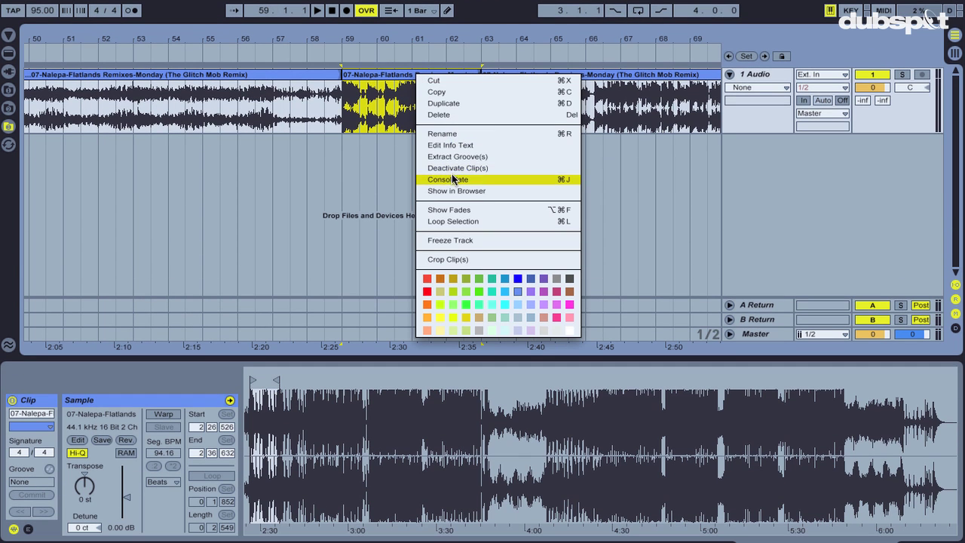
pyautogui.click(453, 180)
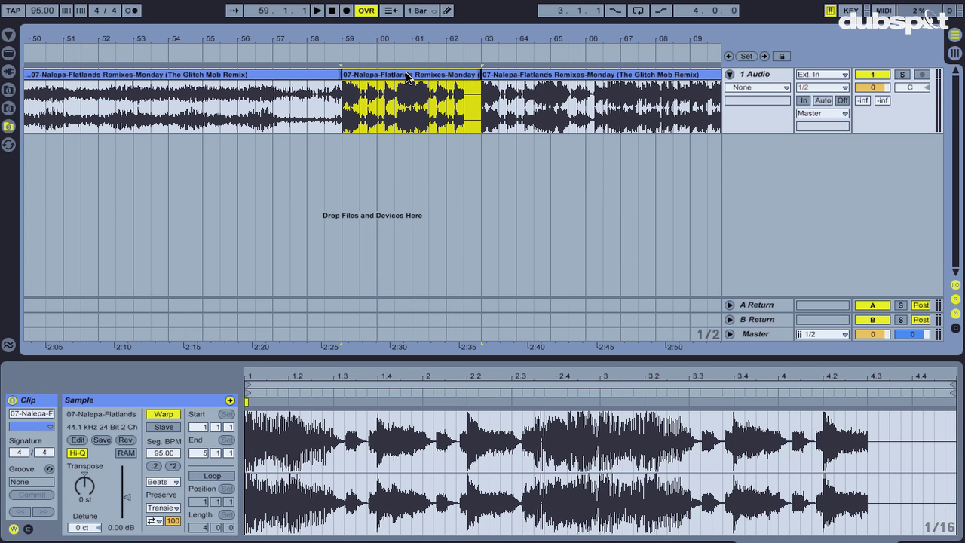
pyautogui.press('space')
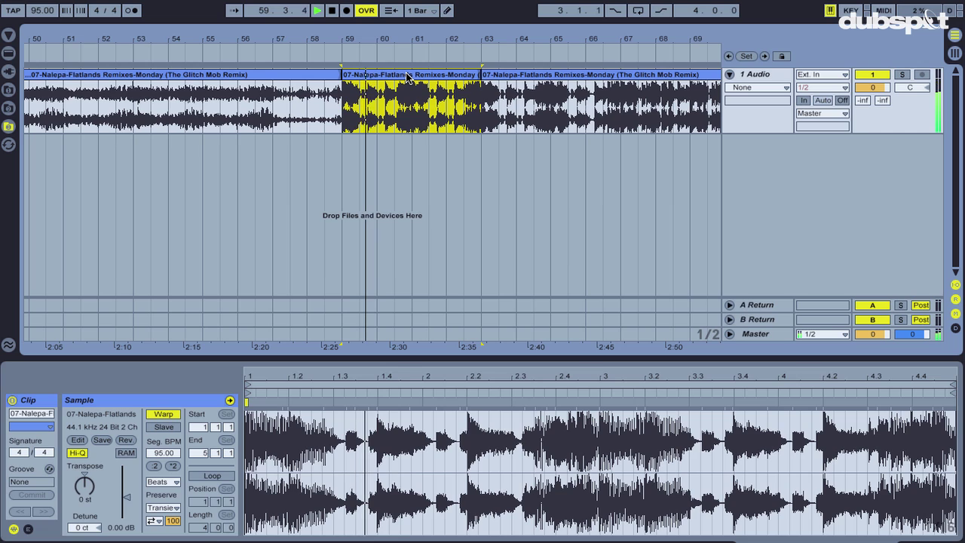
pyautogui.press('space')
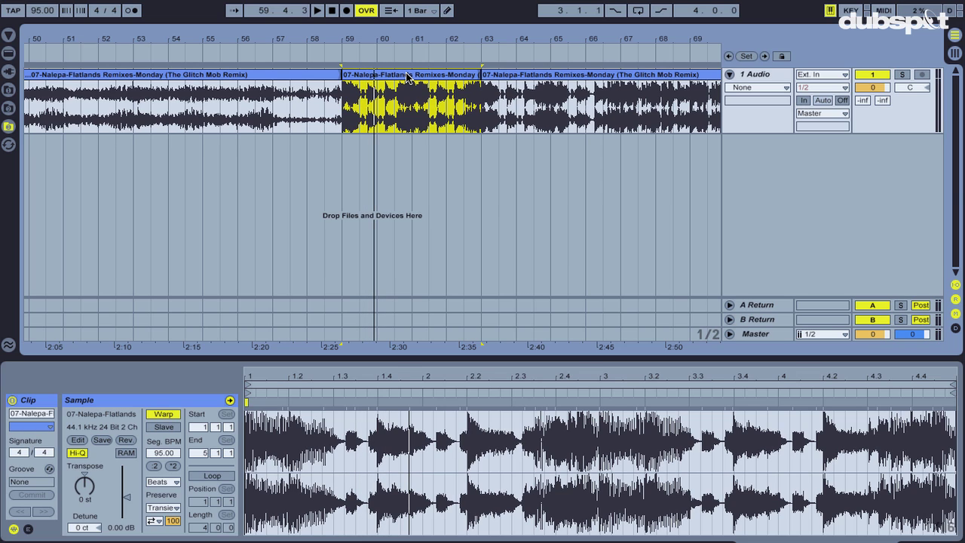
# Slice the consolidated clip to a new MIDI track at 1/4 Note with the Built-in 0-Vel preset.
pyautogui.rightClick(407, 75)
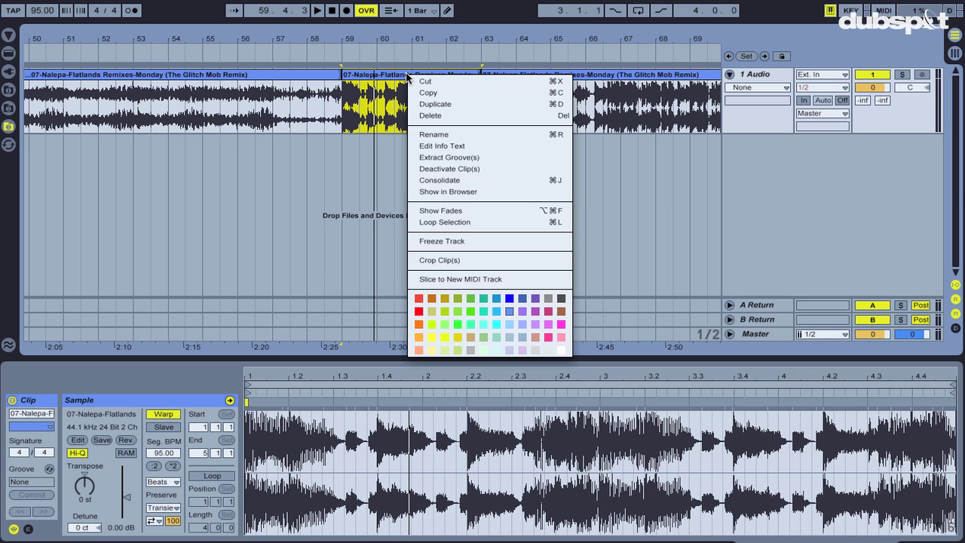
pyautogui.click(462, 278)
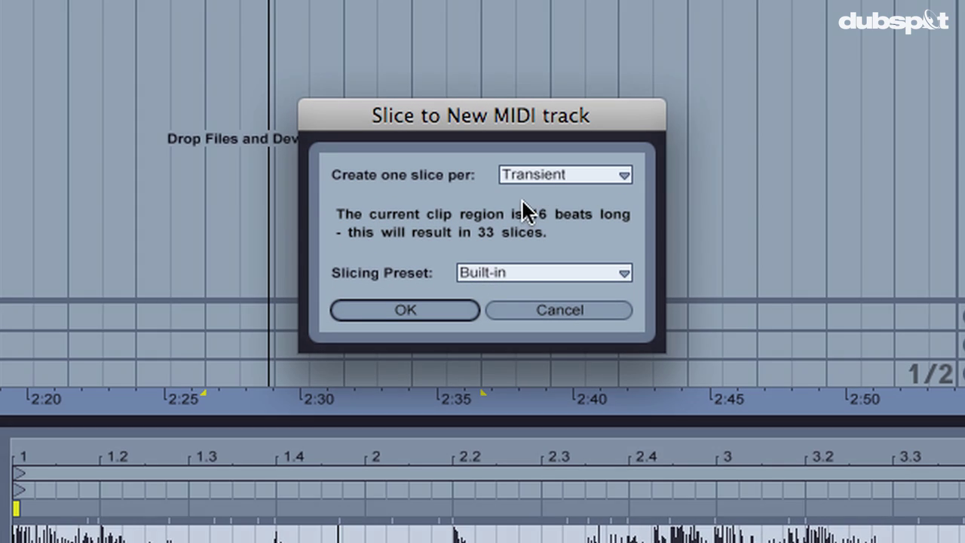
pyautogui.click(540, 193)
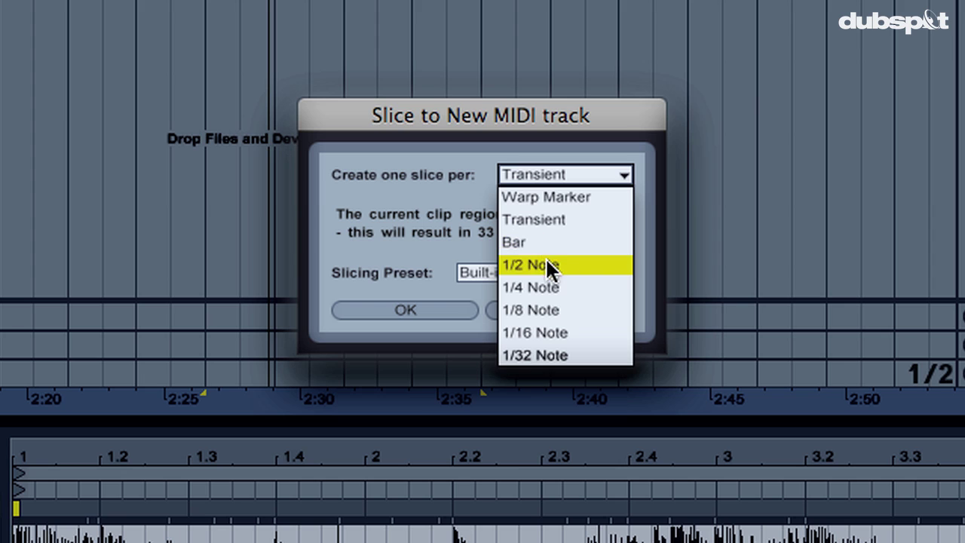
pyautogui.click(545, 287)
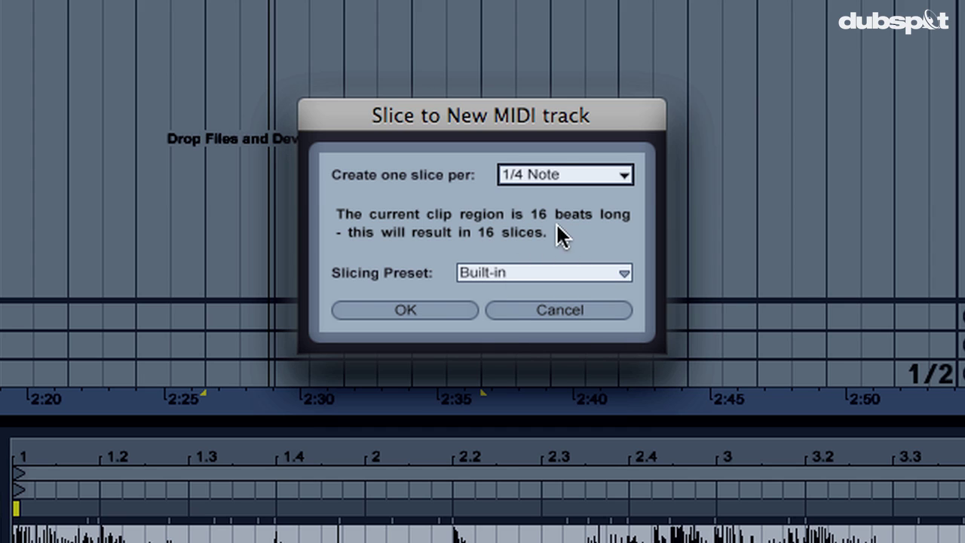
pyautogui.click(529, 273)
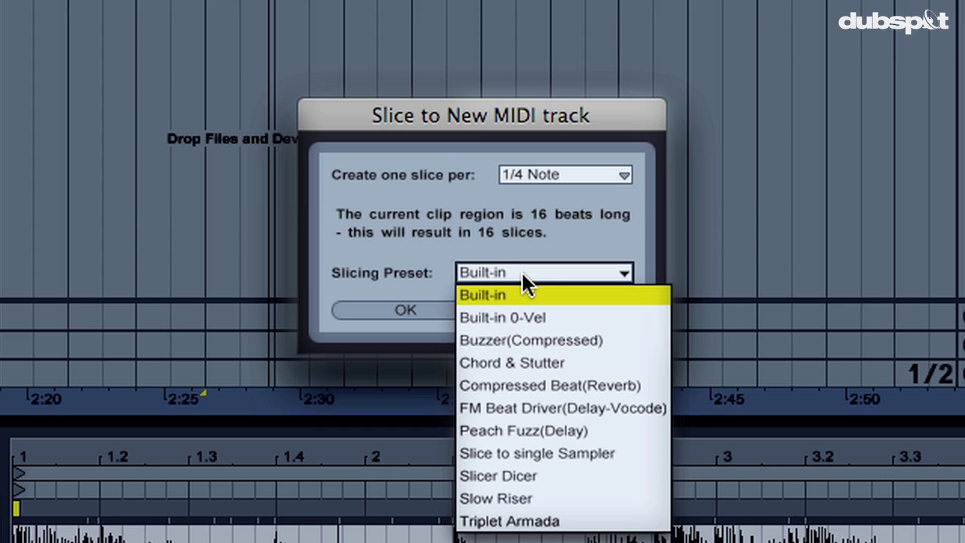
pyautogui.click(581, 315)
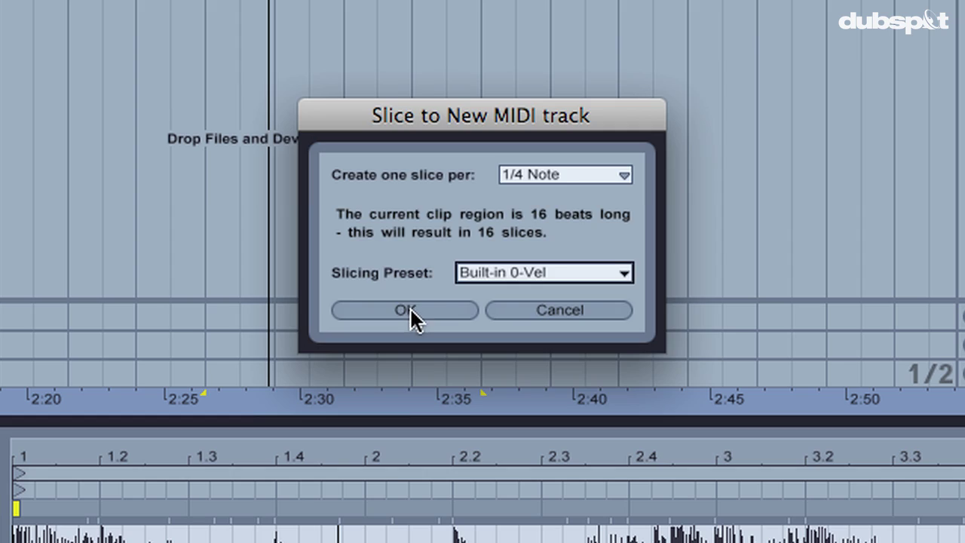
pyautogui.click(409, 310)
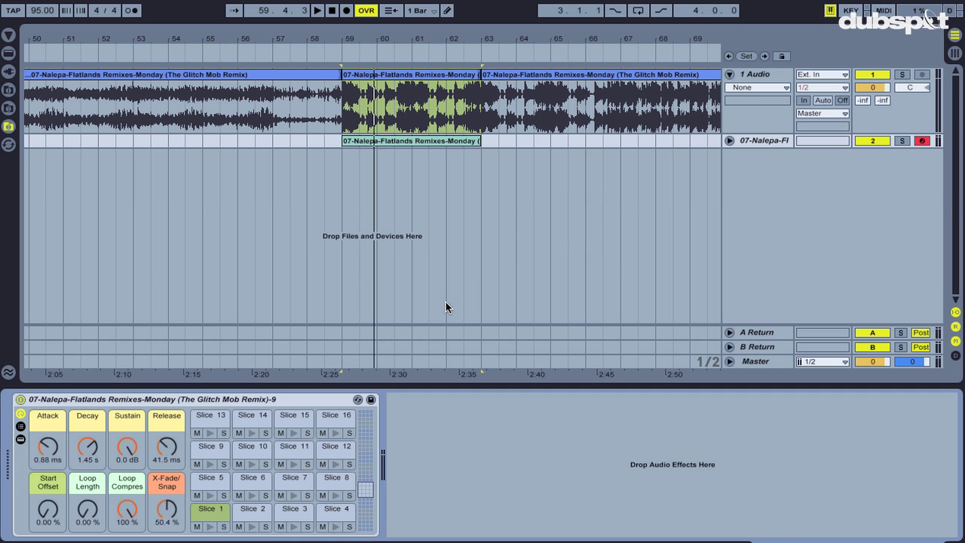
# Expand MIDI track 2, select its sliced clip, and audition a Drum Rack slice.
pyautogui.click(730, 141)
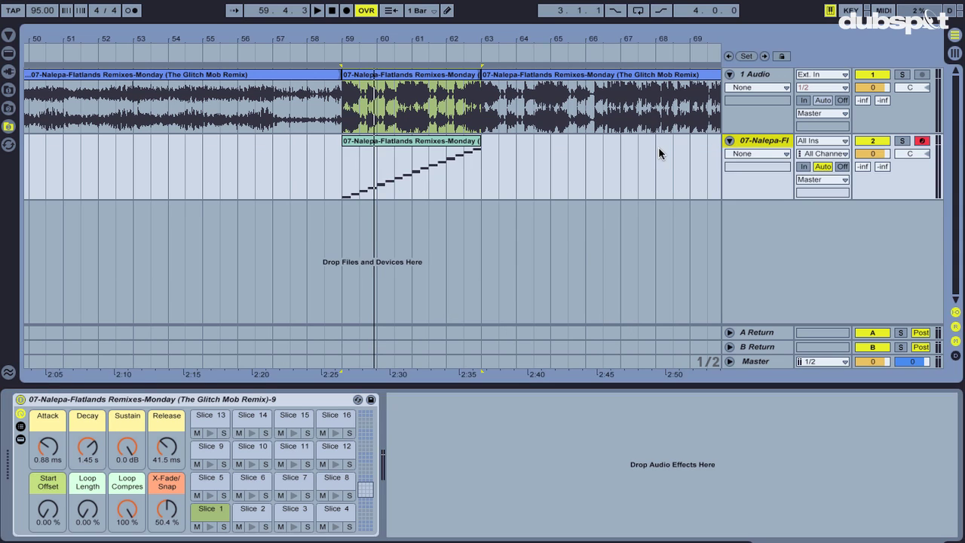
pyautogui.click(445, 145)
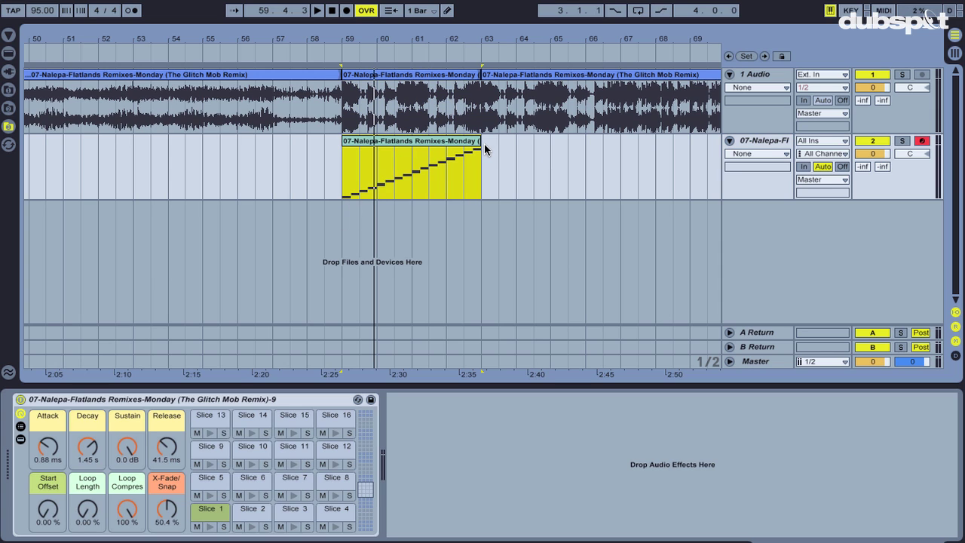
pyautogui.click(210, 527)
# Audition another Drum Rack slice, then undo the Slice to New MIDI Track.
pyautogui.click(252, 528)
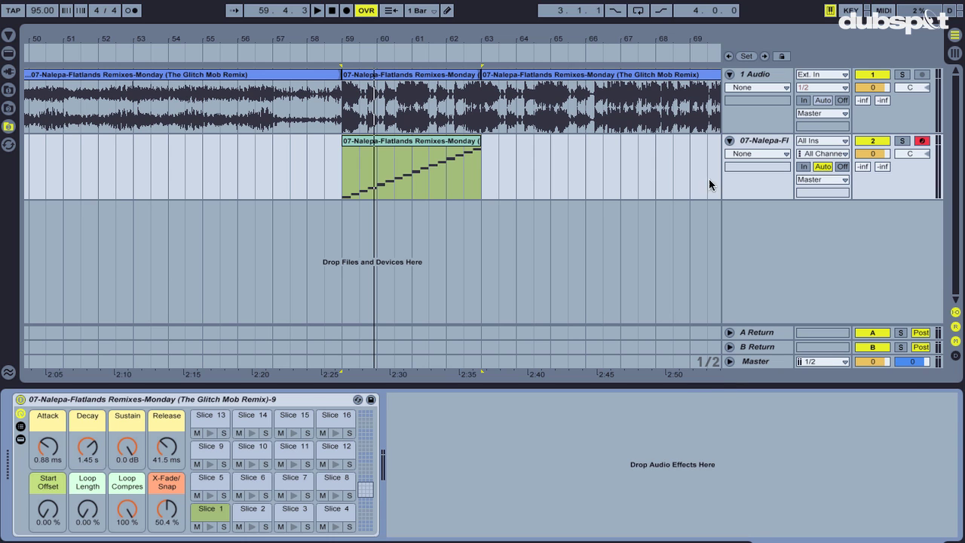
pyautogui.hotkey('ctrl', 'z')
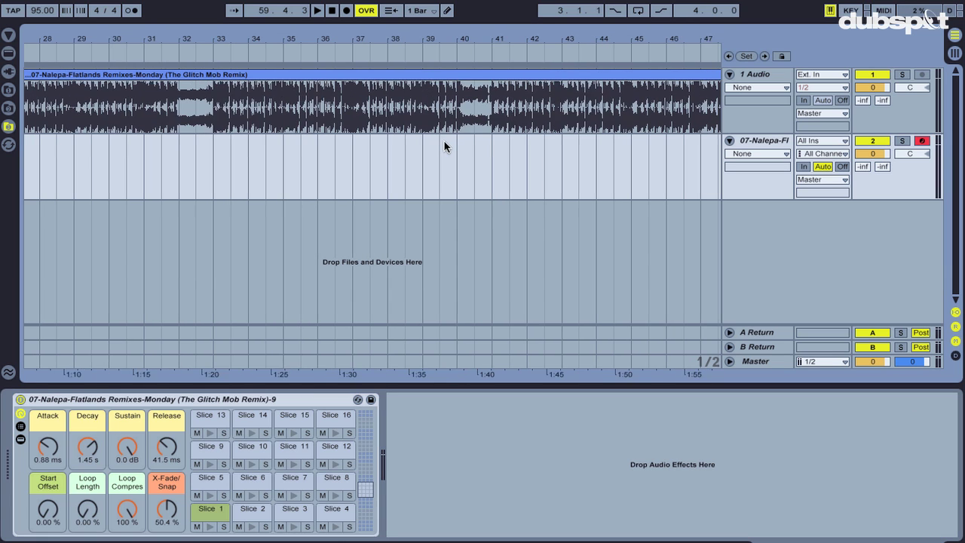
# Select bars 33 to 37 of the remix clip and audition the selection.
pyautogui.click(244, 103)
pyautogui.moveTo(244, 104); pyautogui.dragTo(380, 109)
pyautogui.press('space')
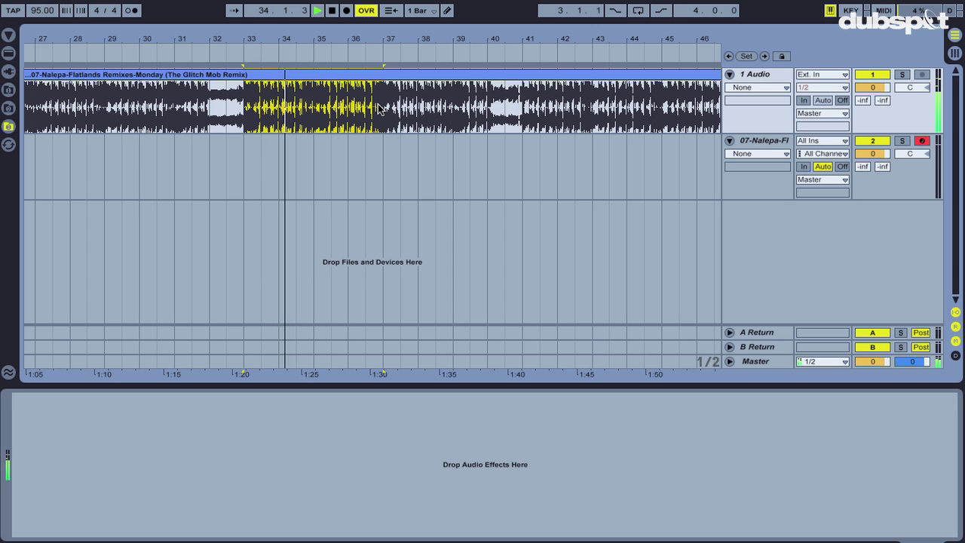
pyautogui.press('space')
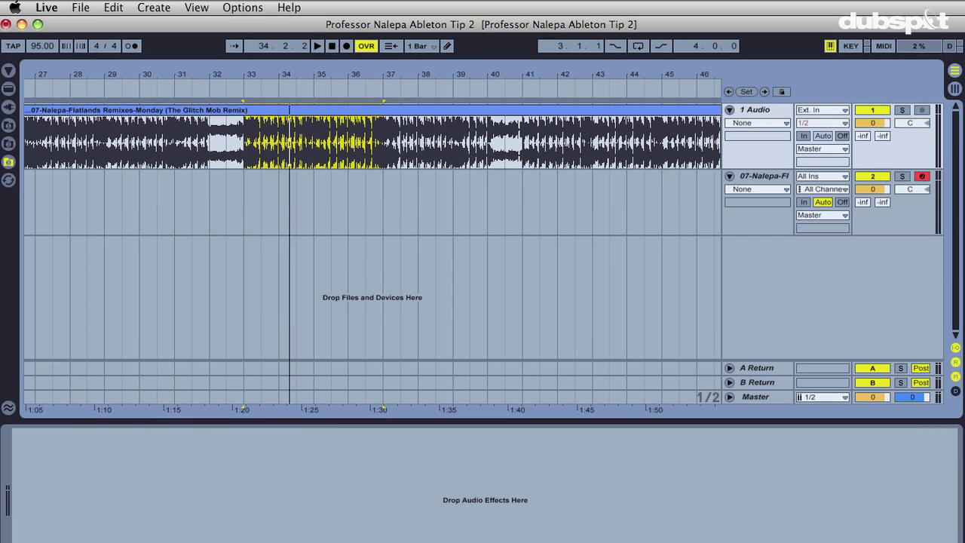
# Split the clip at the bar 33–37 selection and consolidate it into one four-bar clip.
pyautogui.click(113, 7)
pyautogui.click(140, 278)
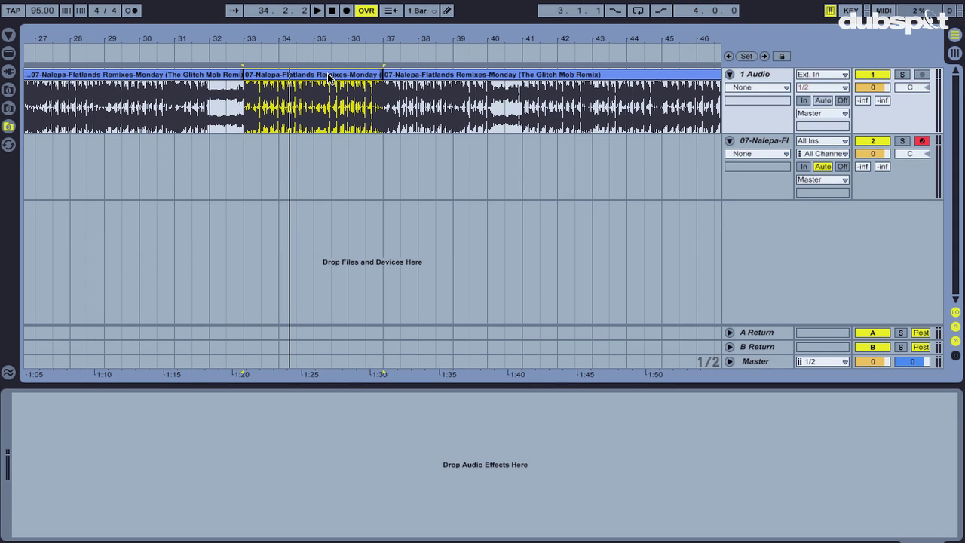
pyautogui.rightClick(329, 78)
pyautogui.click(382, 182)
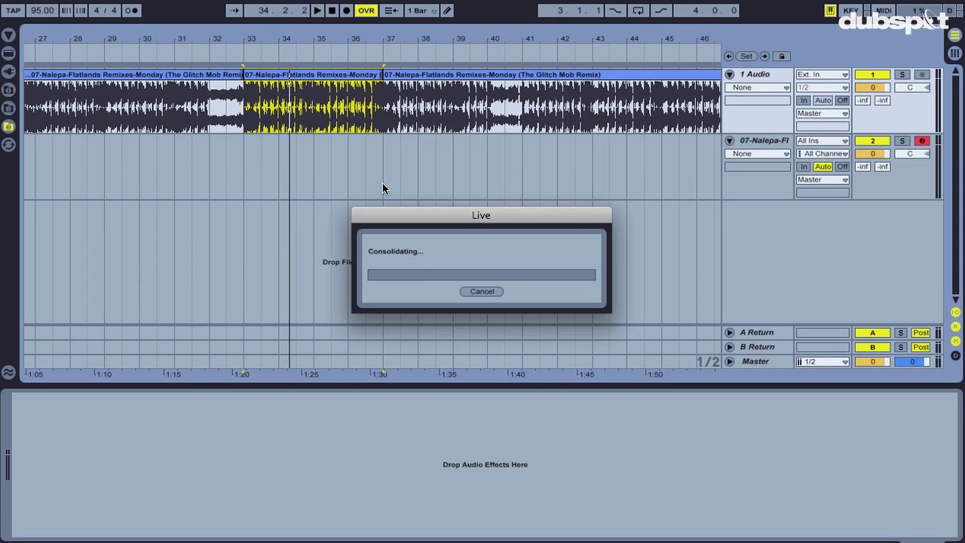
pyautogui.doubleClick(318, 78)
# Slice the four-bar clip to a new MIDI track using the Chord & Stutter preset.
pyautogui.rightClick(318, 77)
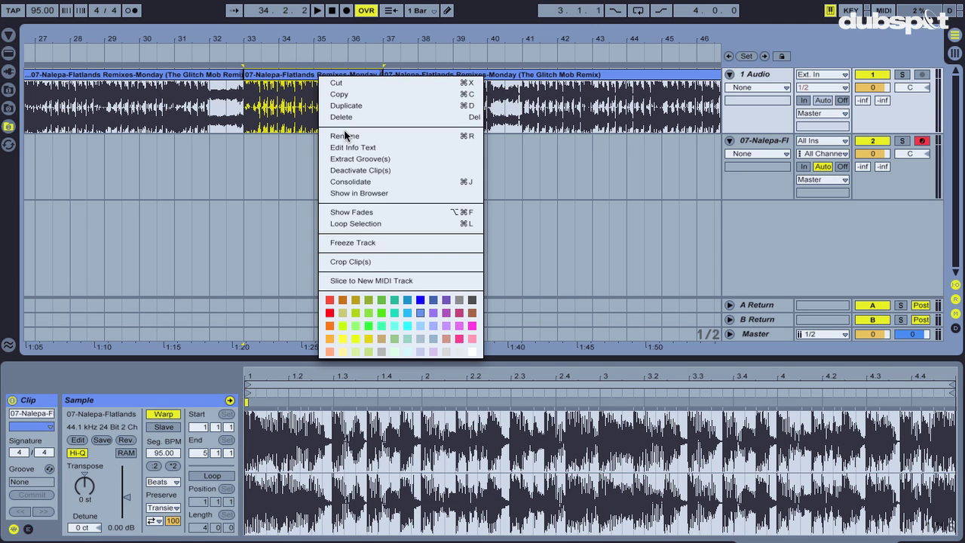
pyautogui.click(424, 280)
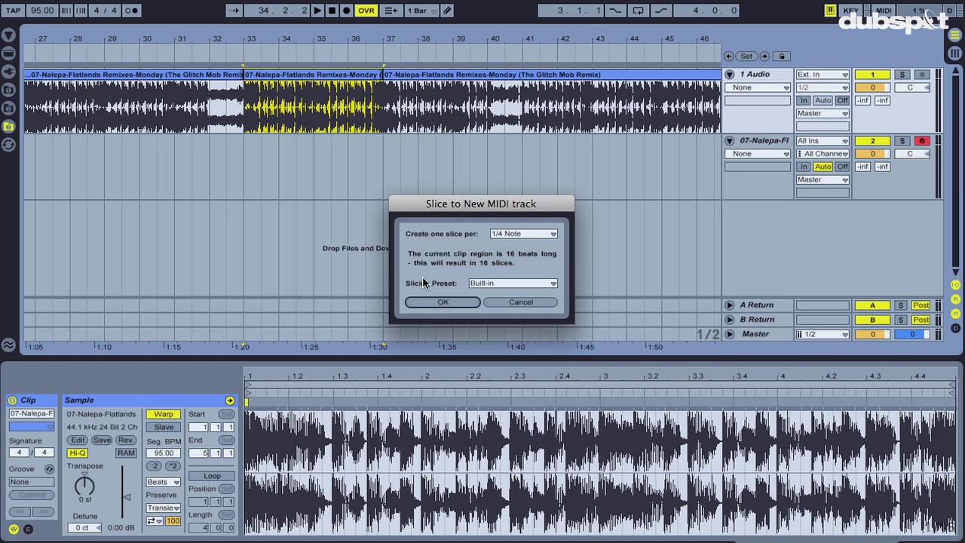
pyautogui.click(490, 282)
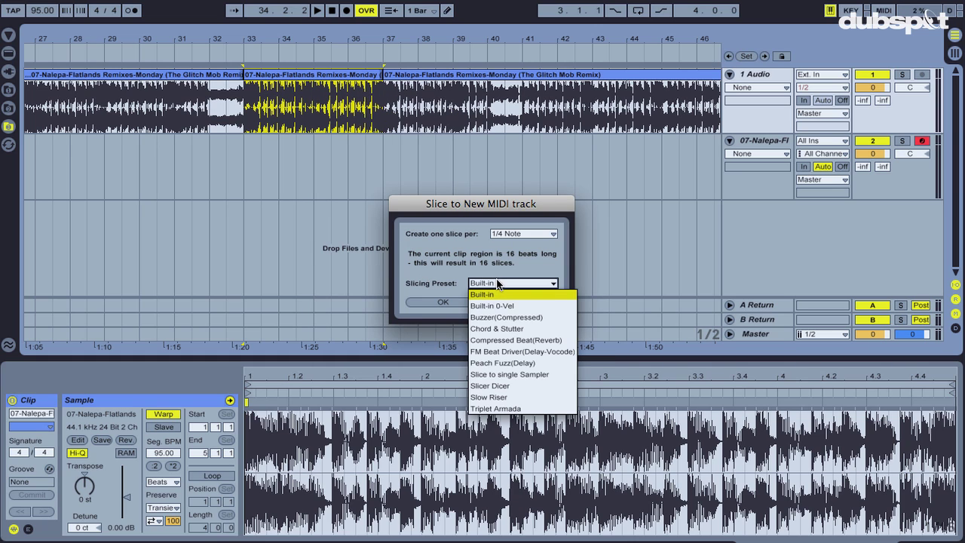
pyautogui.click(534, 330)
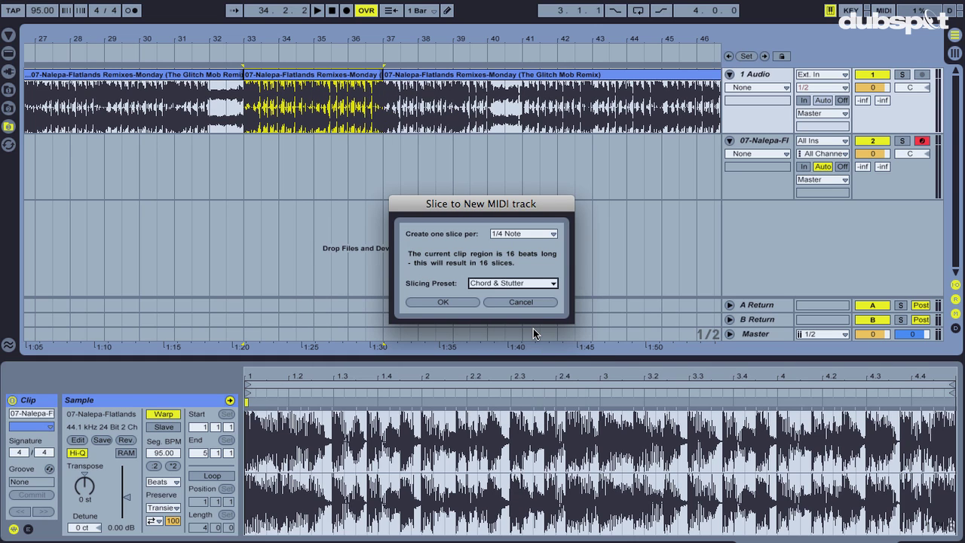
pyautogui.click(445, 303)
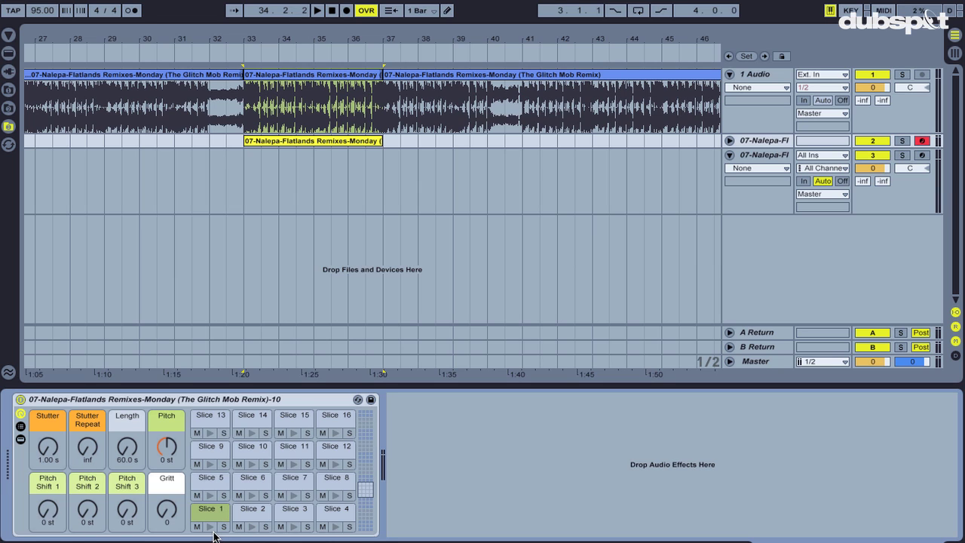
# Audition slices 1 through 8 from the computer keyboard (A, W, S, E, D, F, T, G).
pyautogui.press('a')
pyautogui.press('w')
pyautogui.press('s')
pyautogui.press('e')
pyautogui.press('d')
pyautogui.press('f')
pyautogui.press('t')
pyautogui.press('g')
# Add the Velocity MIDI effect in front of the slice rack.
pyautogui.click(9, 57)
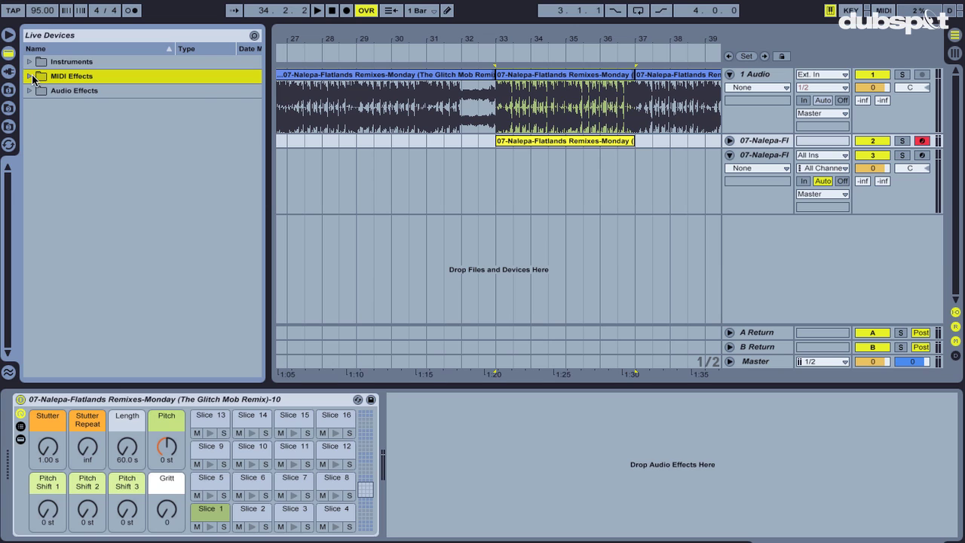
pyautogui.click(30, 76)
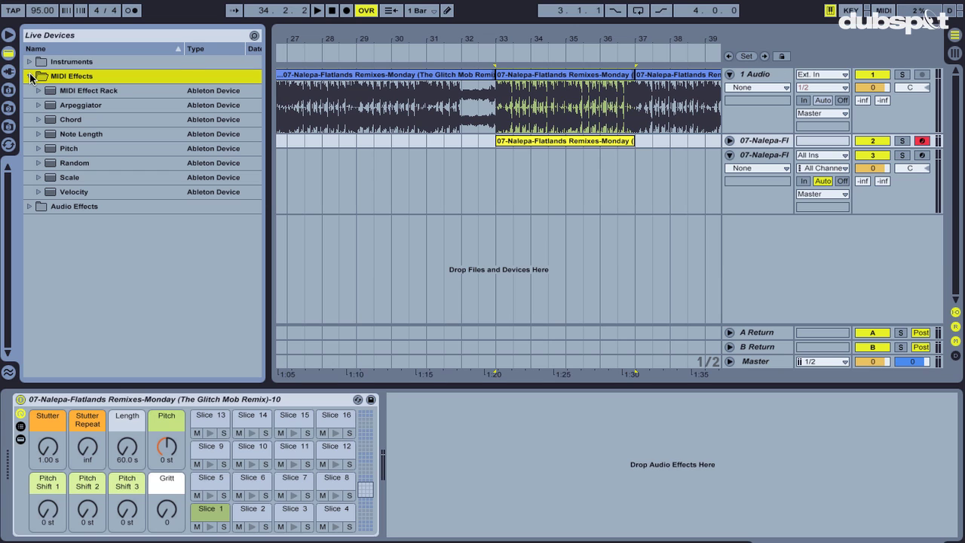
pyautogui.click(52, 193)
pyautogui.moveTo(51, 193)
pyautogui.mouseDown()
pyautogui.moveTo(20, 333)
pyautogui.moveTo(21, 426)
pyautogui.mouseUp()
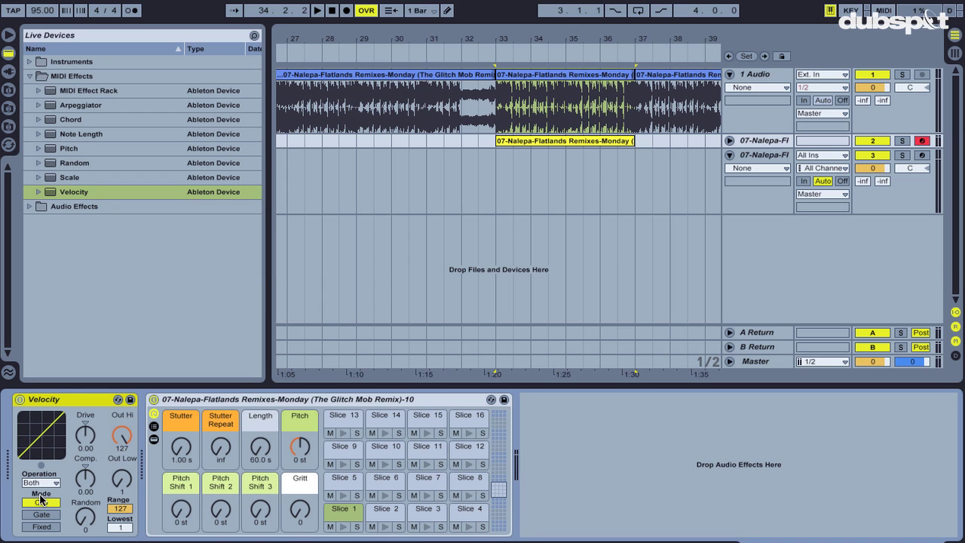
# Set Velocity to Fixed mode with Out Hi 100, then play Slice 1 to check.
pyautogui.click(43, 527)
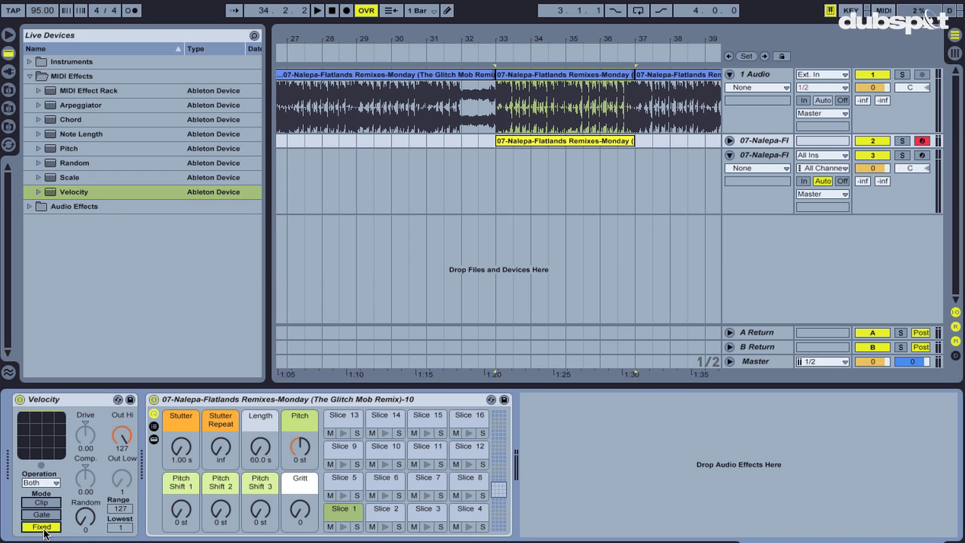
pyautogui.click(121, 436)
pyautogui.write('100')
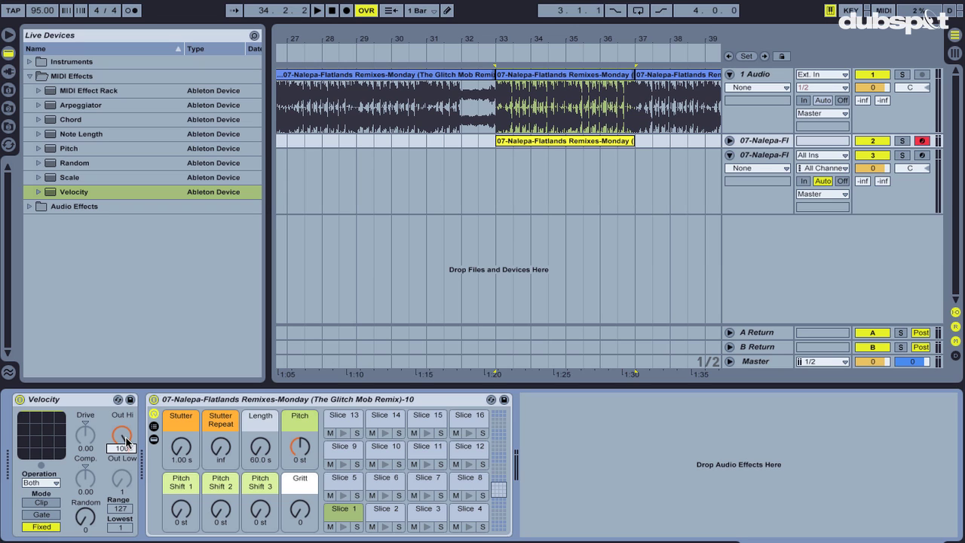
pyautogui.press('Return')
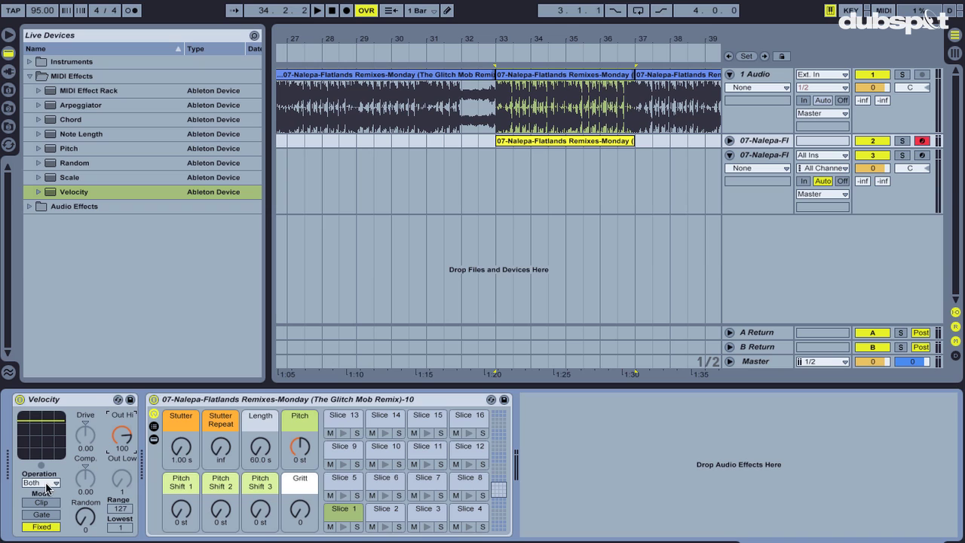
pyautogui.press('a')
# Map the rack's Stutter knob to MIDI CC 10 in MIDI Map mode, then exit mapping.
pyautogui.click(882, 14)
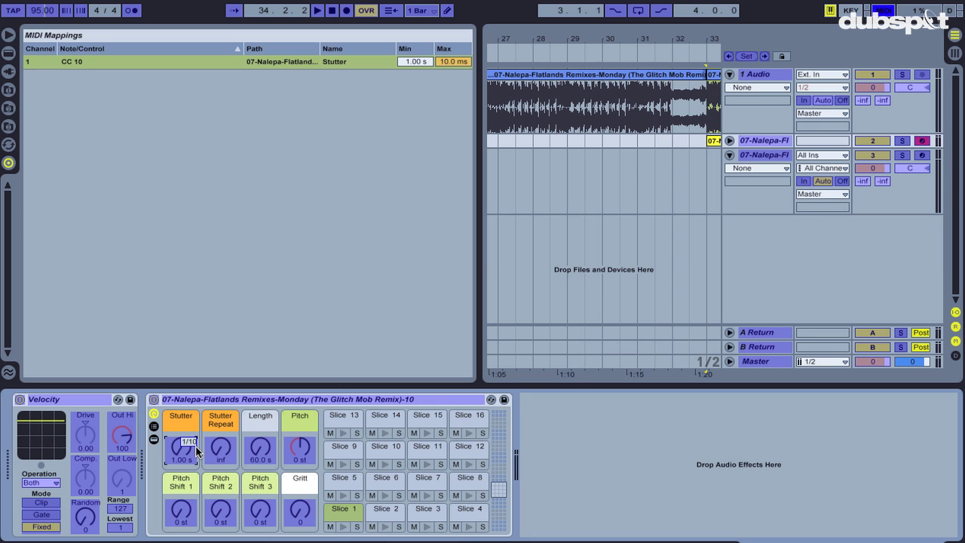
pyautogui.click(884, 11)
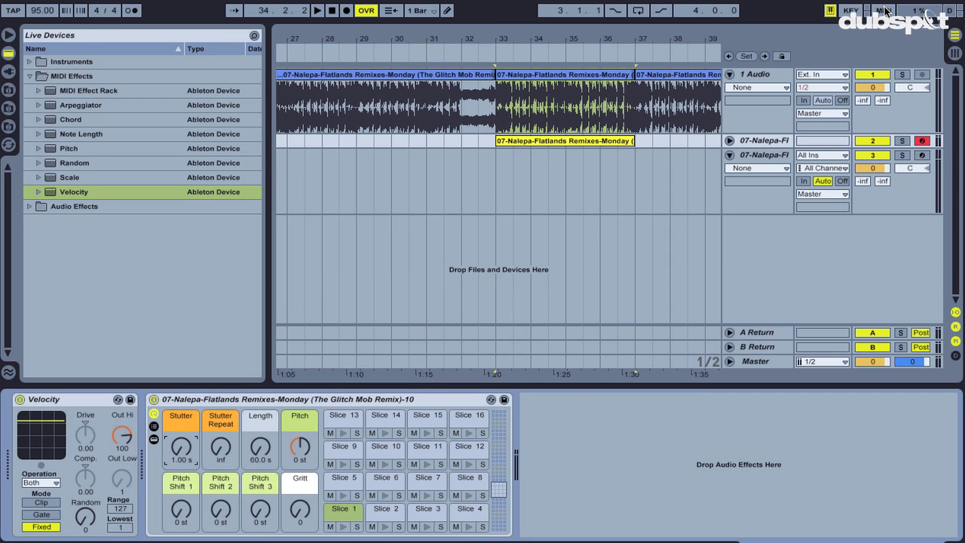